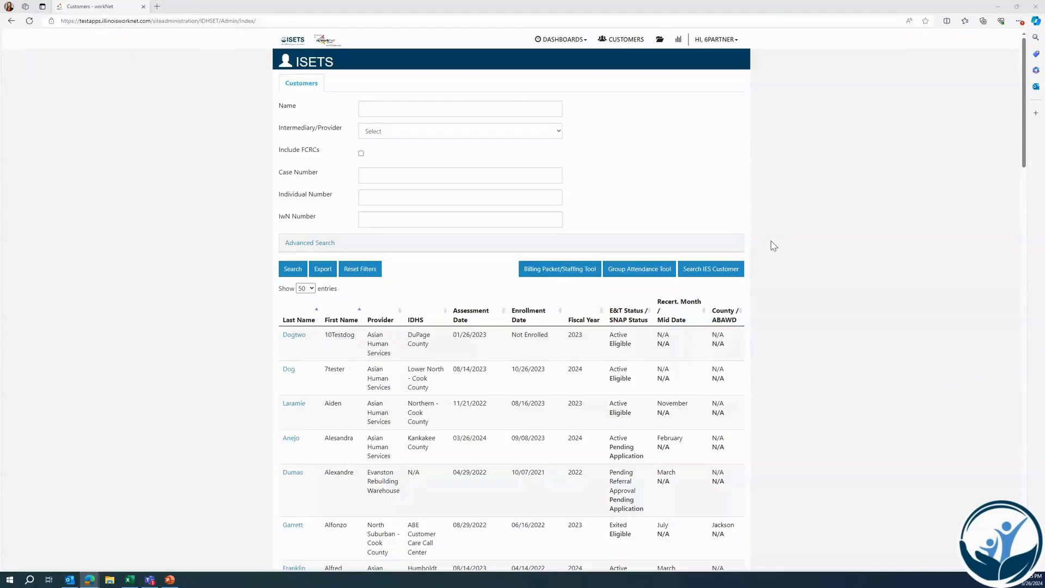
# Step: Search IES for the customer using the saved first name, last name and date of birth
pyautogui.click(710, 272)
pyautogui.click(505, 175)
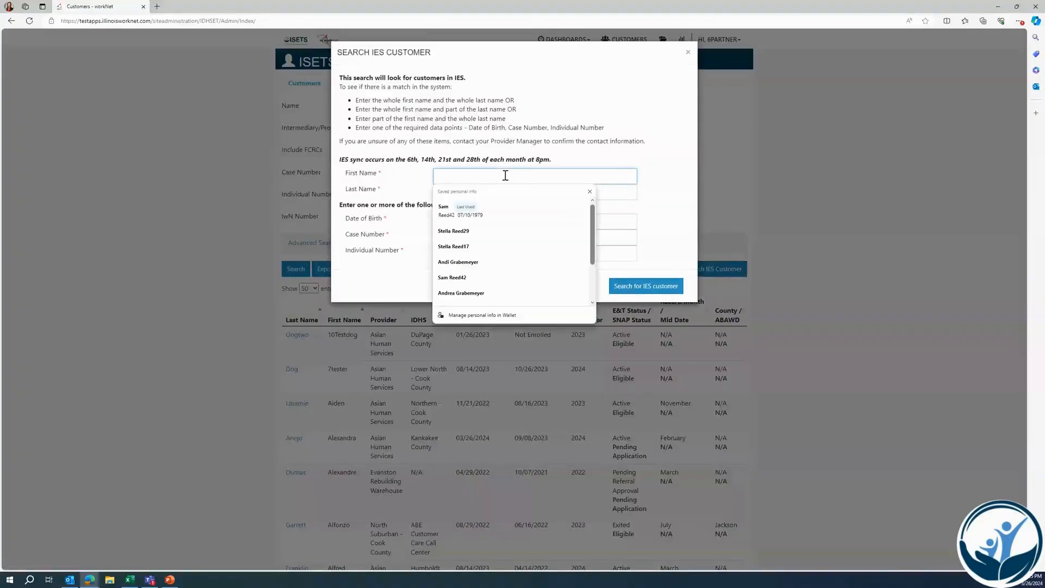
pyautogui.click(479, 213)
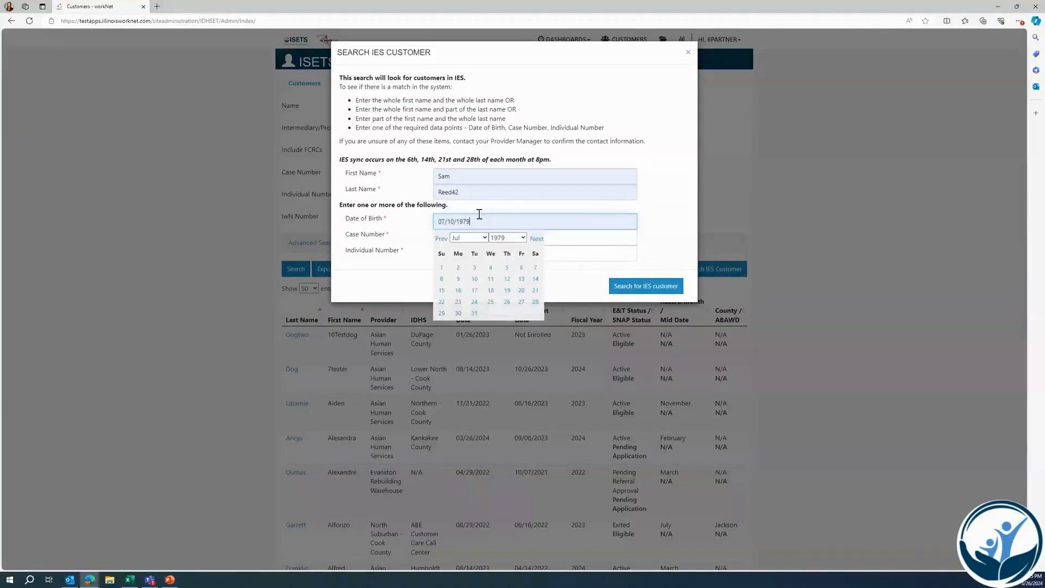
pyautogui.click(659, 219)
pyautogui.click(646, 286)
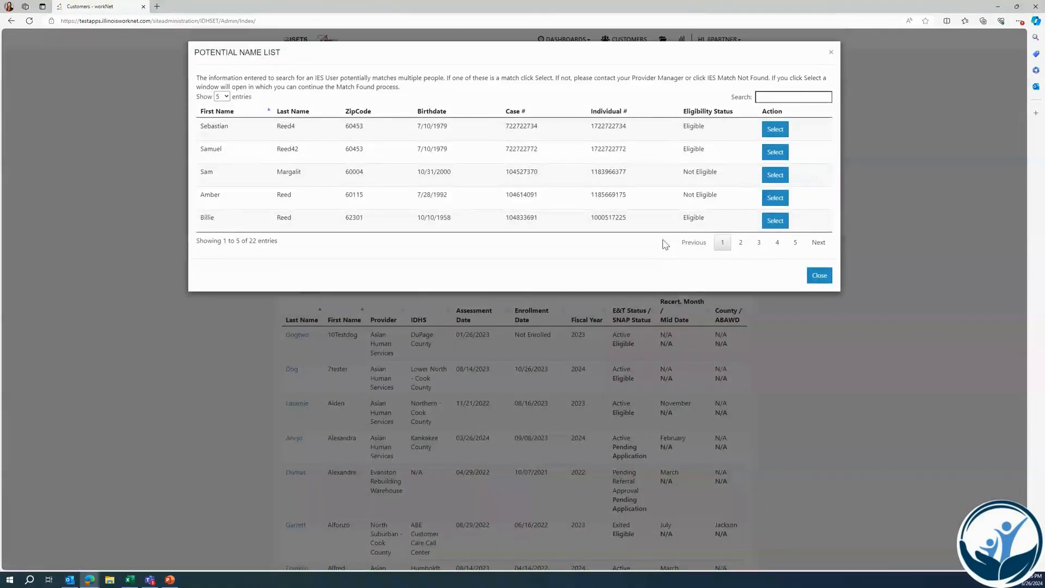
# Step: Select the IES record matching the customer's last name and birth date, and search for an ISETS account with the customer's email confirmed
pyautogui.click(779, 156)
pyautogui.click(520, 265)
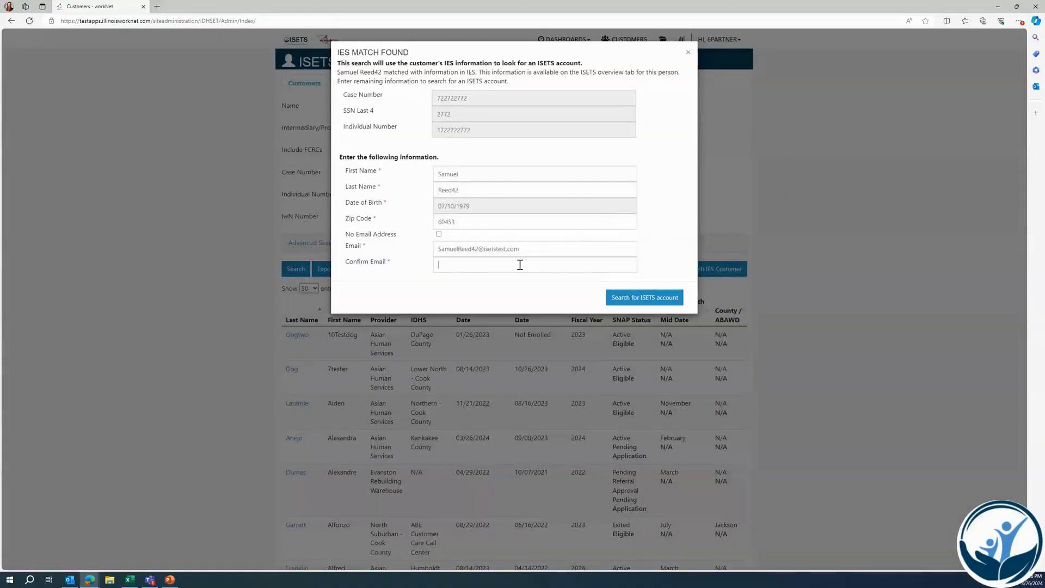
pyautogui.write('Sa')
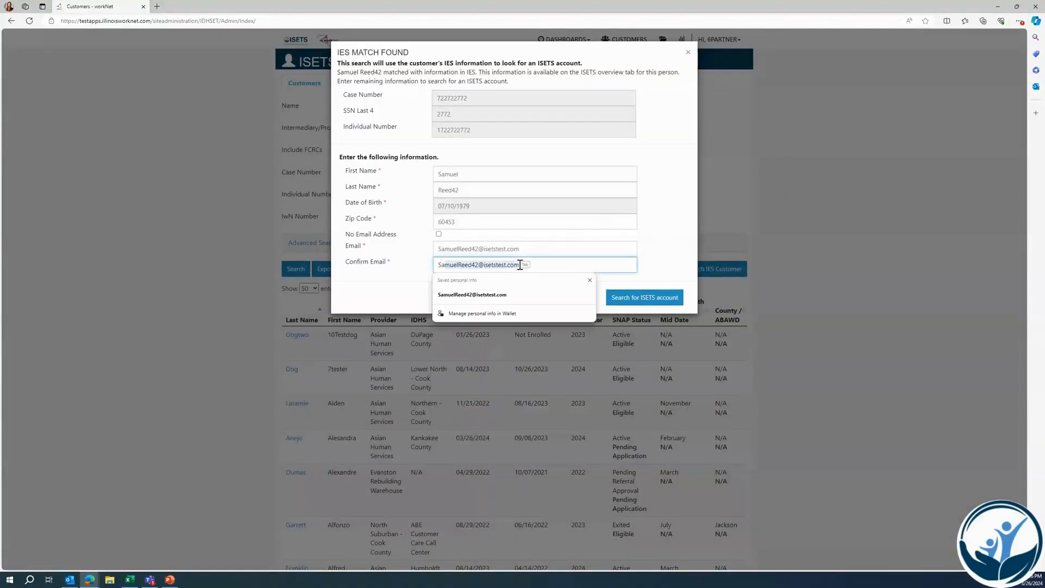
pyautogui.write('m')
pyautogui.press('Tab')
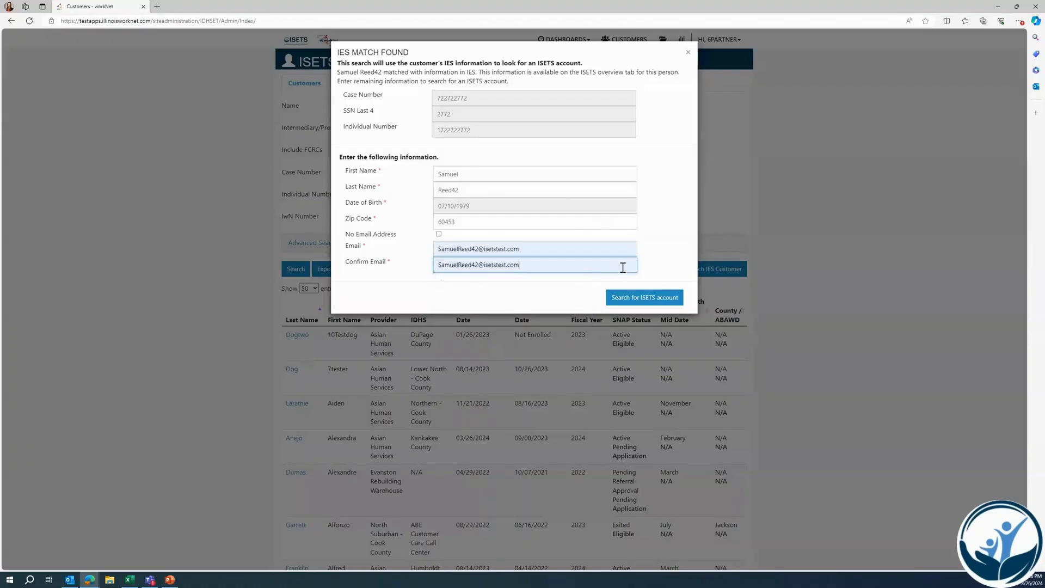
pyautogui.click(647, 303)
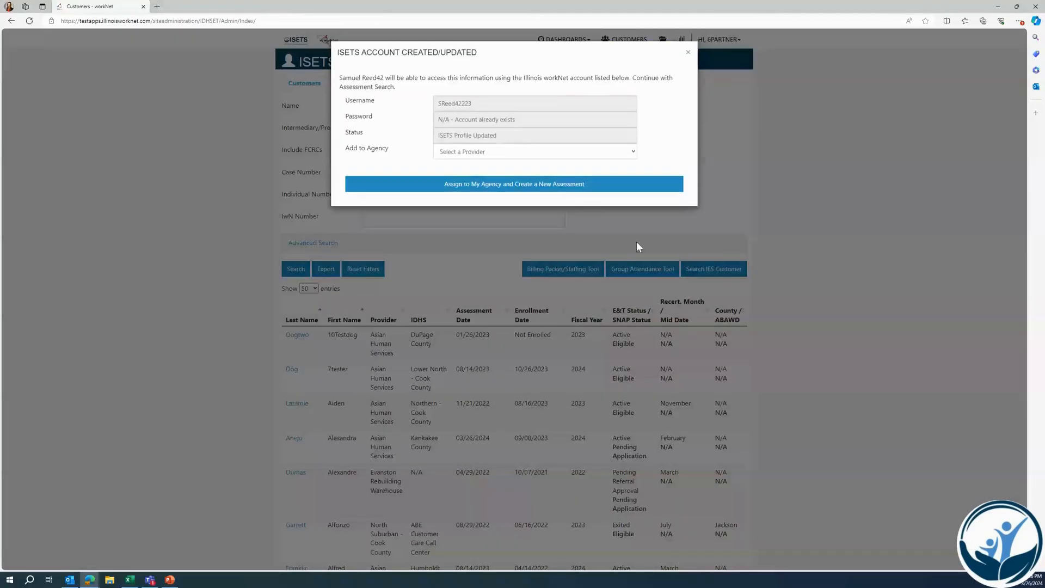
# Step: Assign the customer to the Asian Human Services agency and create a new assessment
pyautogui.click(584, 154)
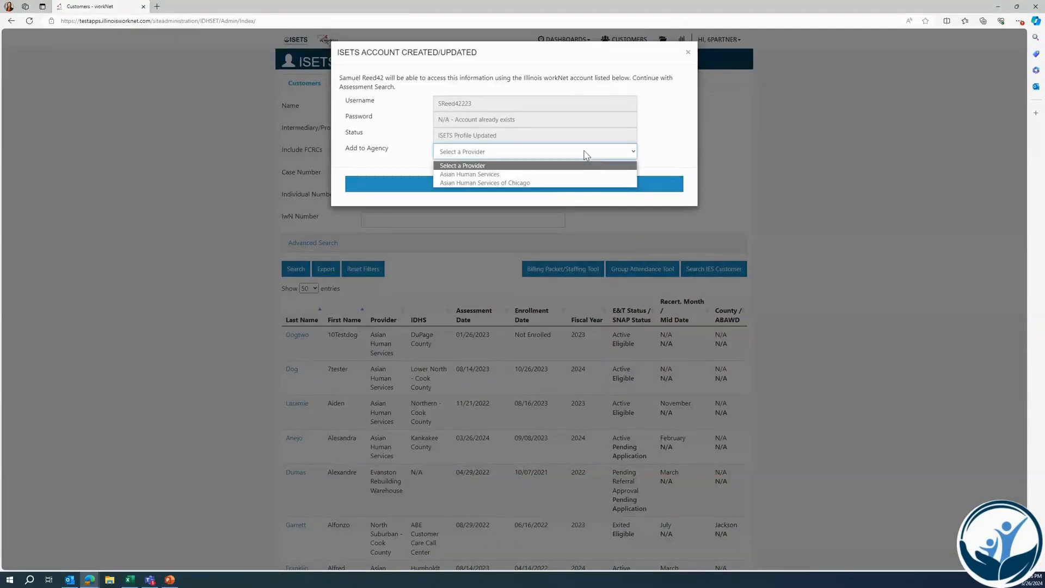
pyautogui.click(568, 175)
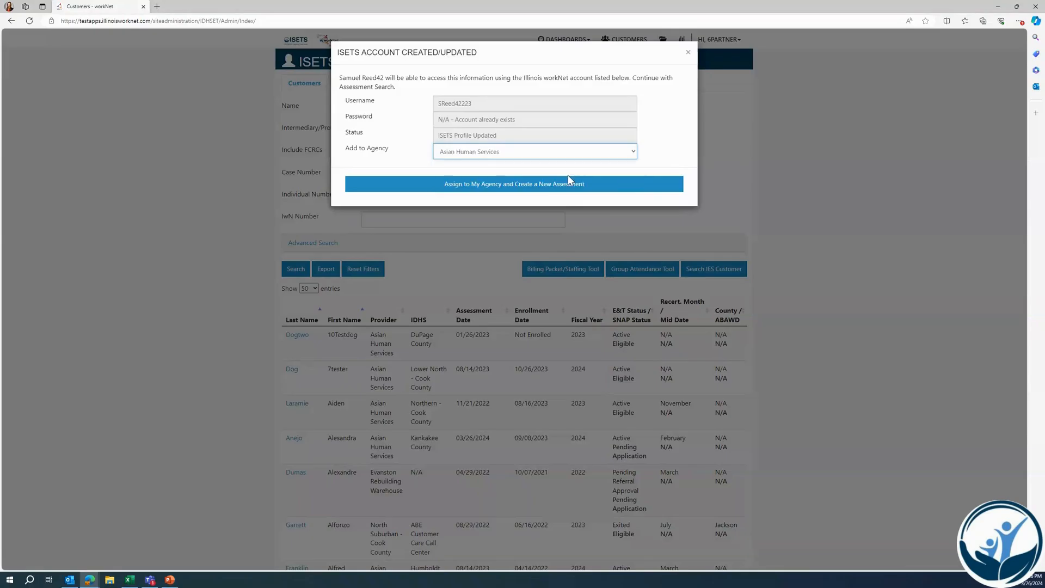
pyautogui.click(536, 185)
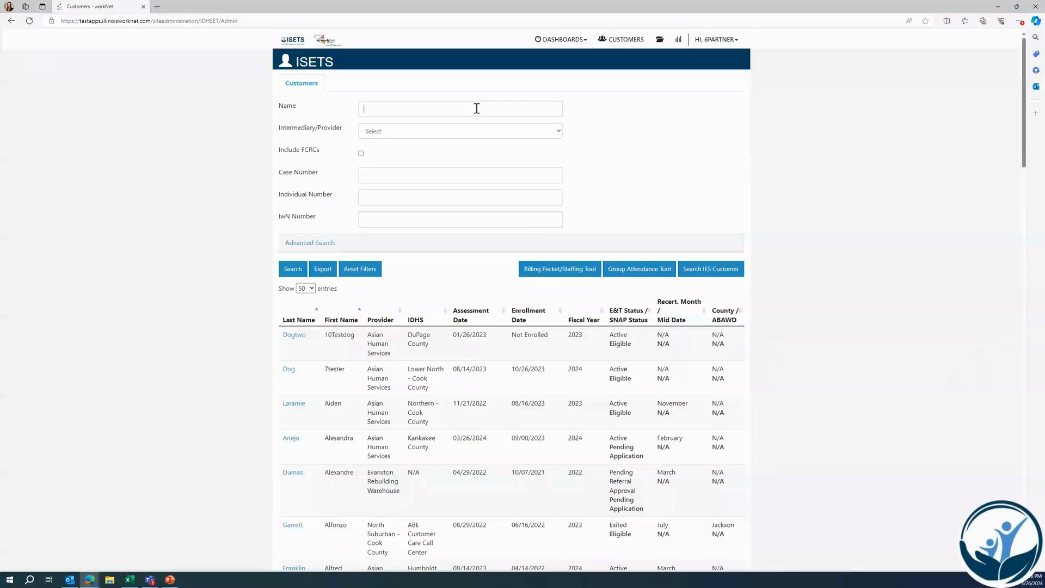
# Step: Search the customer list by the customer's name and open the matching customer's overview
pyautogui.click(477, 109)
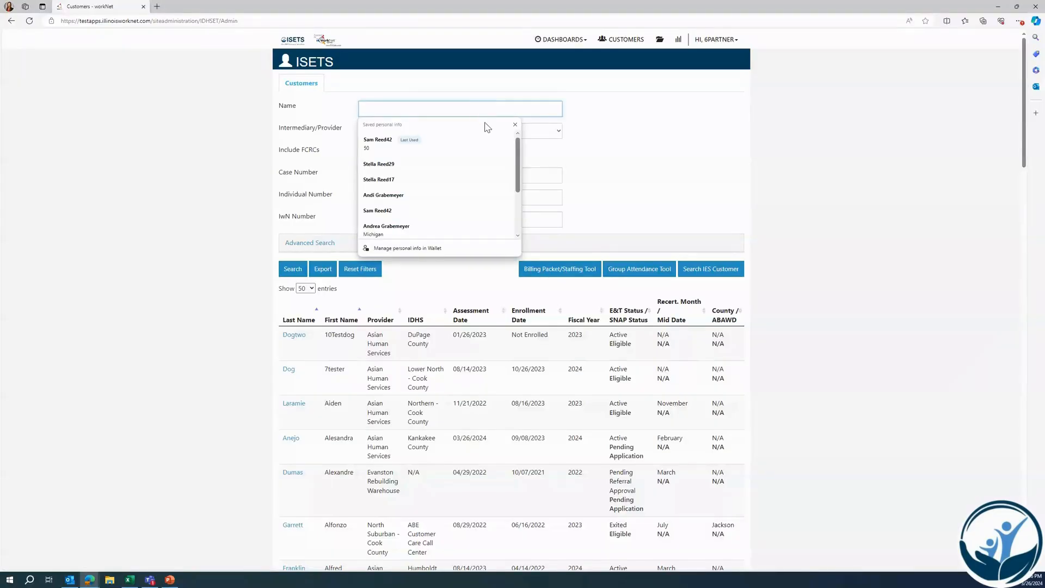
pyautogui.click(479, 141)
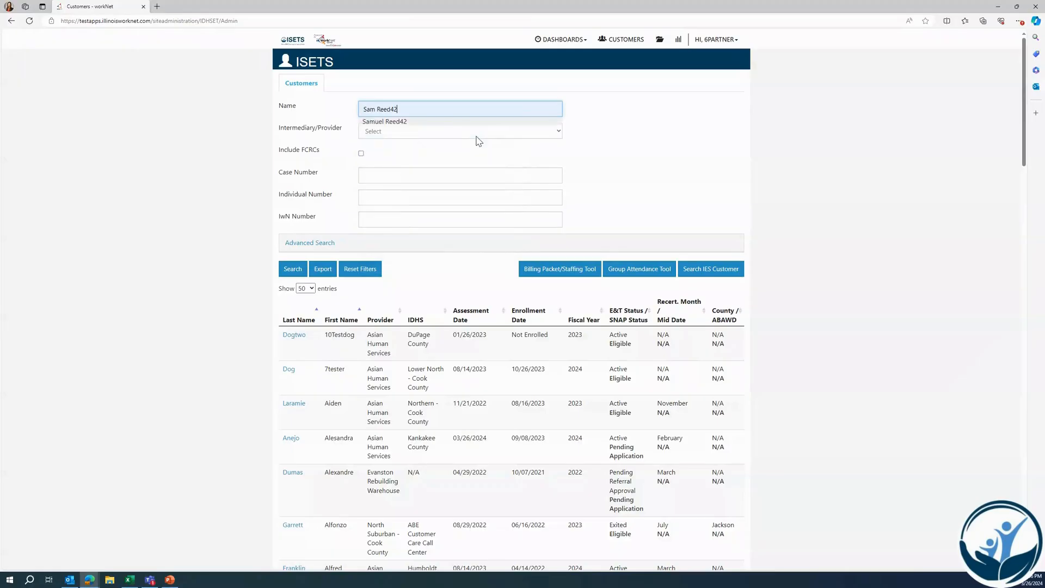
pyautogui.click(291, 269)
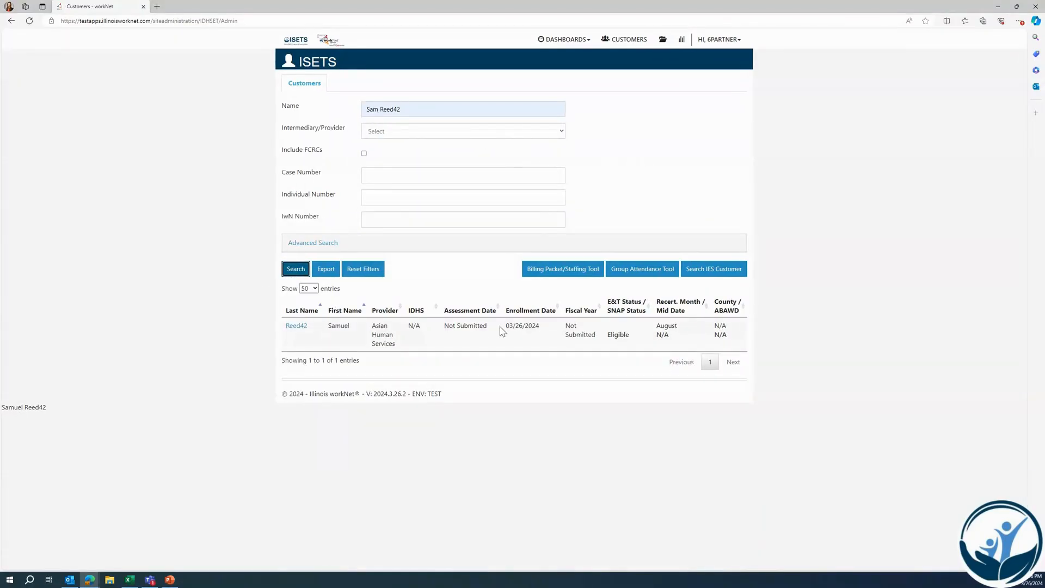
pyautogui.click(296, 326)
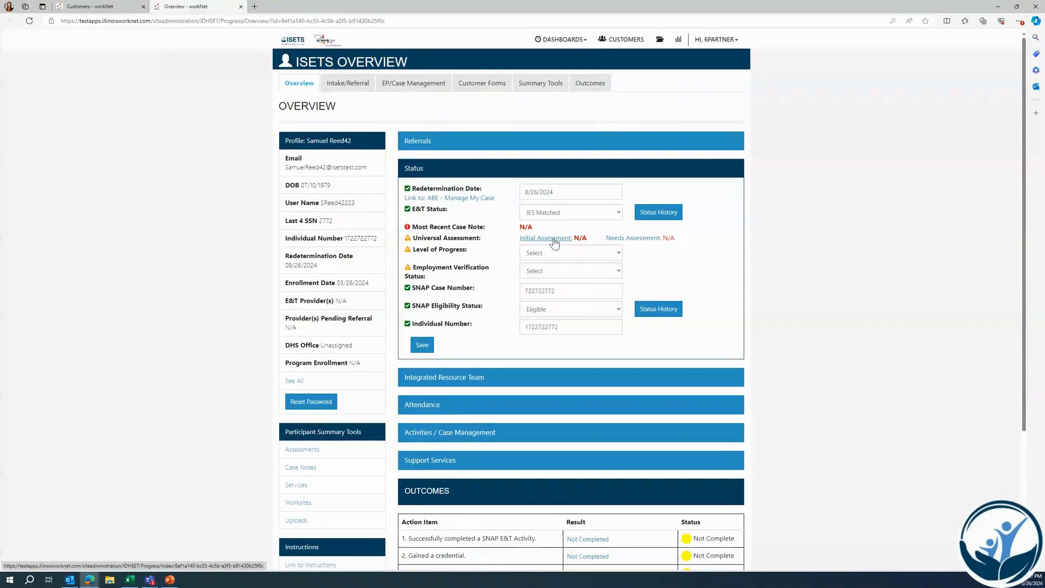
# Step: Open the customer's Initial Assessment and start the Initial Screening of the Universal Assessment
pyautogui.click(554, 240)
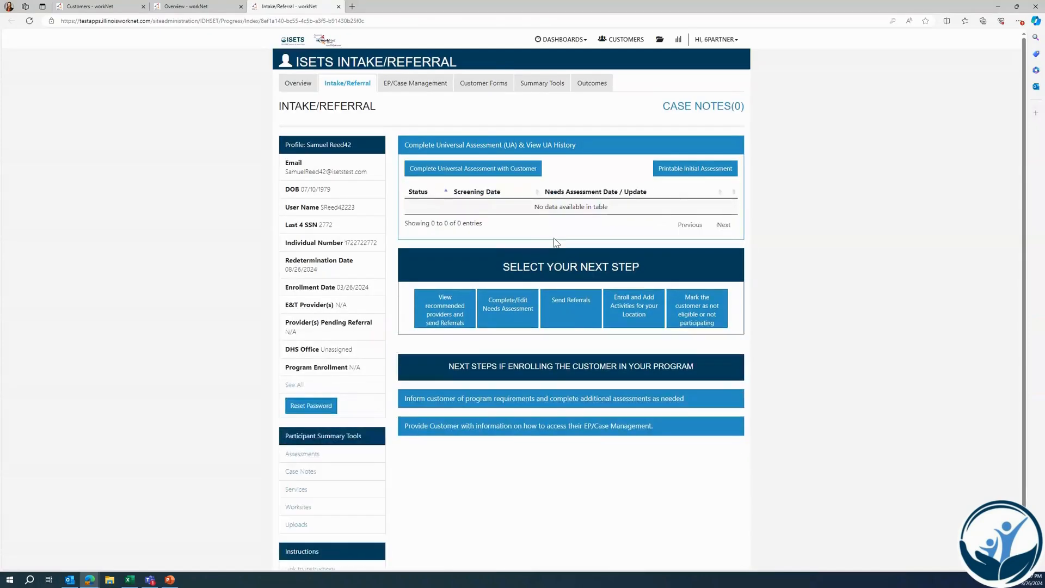
pyautogui.click(509, 173)
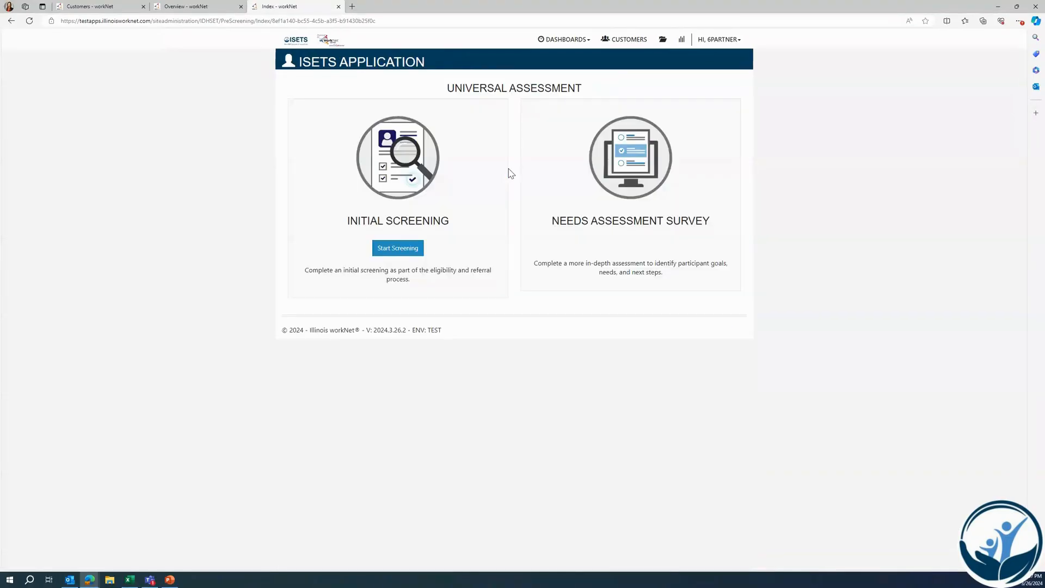
pyautogui.click(397, 251)
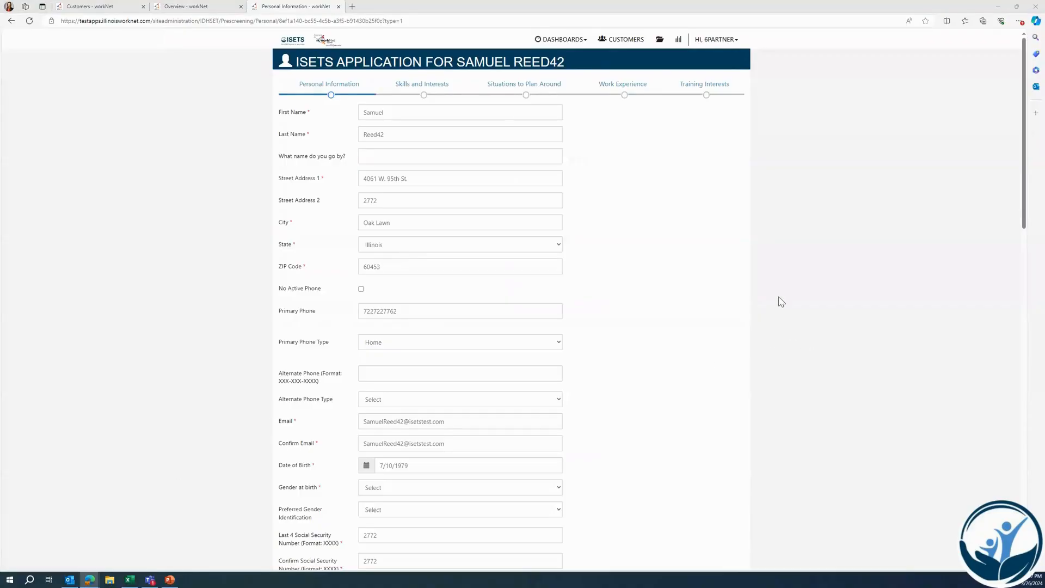
# Step: Set the customer's gender at birth to Male and preferred gender identification to He/His/Him
pyautogui.scroll(-4, 781, 302)
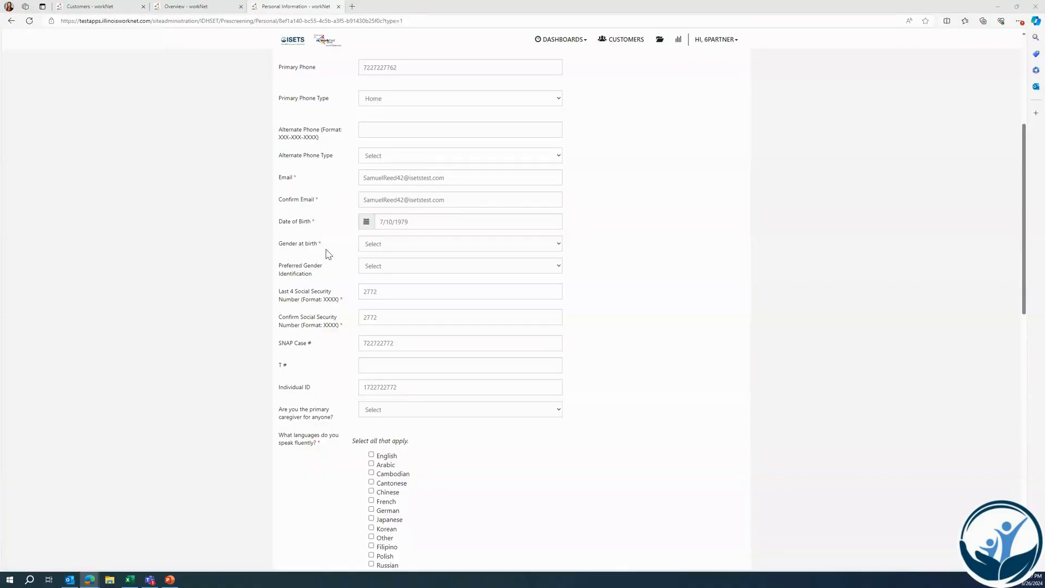
pyautogui.click(556, 244)
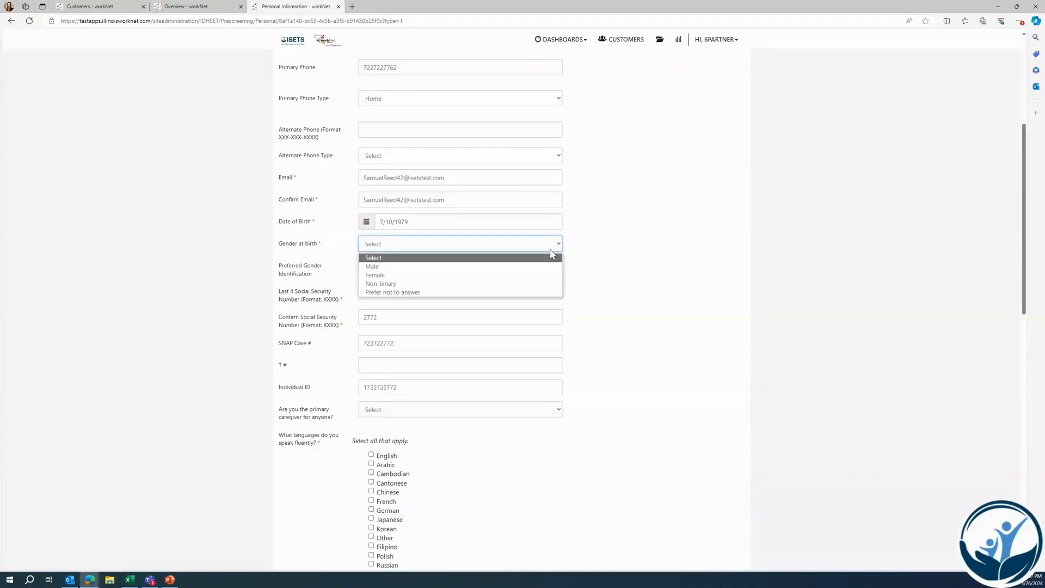
pyautogui.click(543, 266)
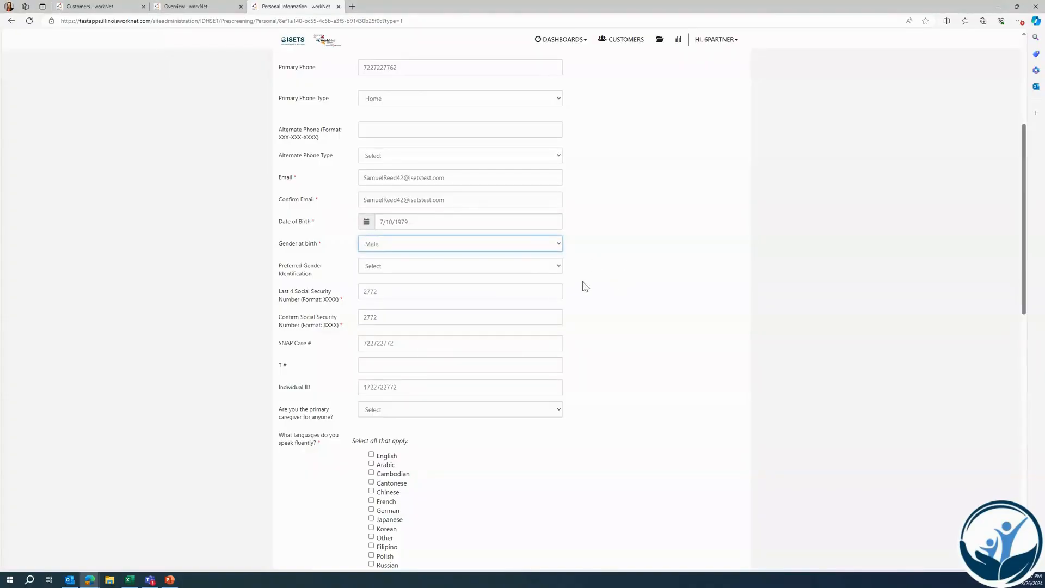
pyautogui.click(545, 269)
pyautogui.click(541, 288)
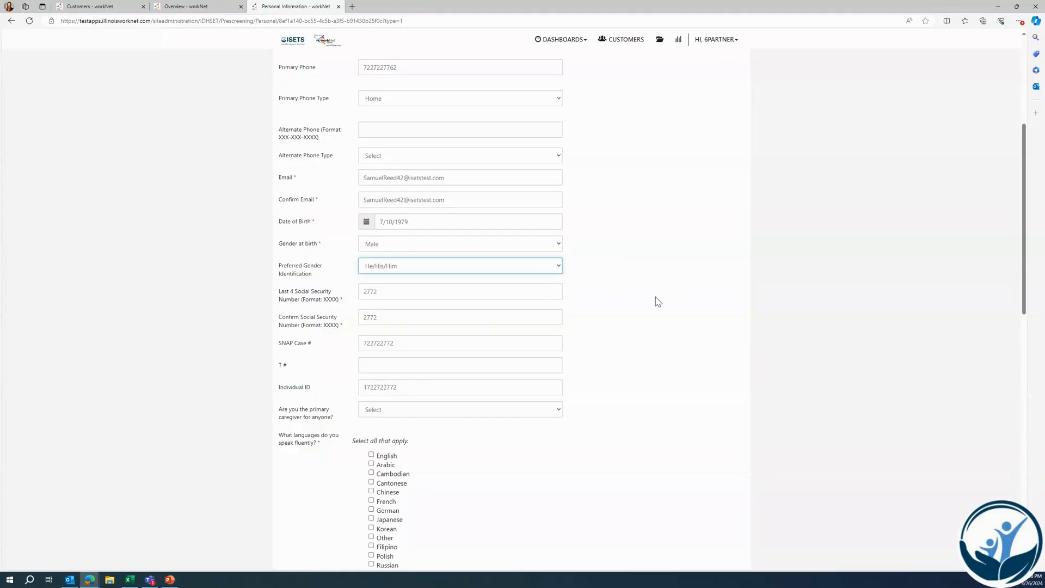
# Step: Mark English as the fluently spoken language and Arabic as an additional language
pyautogui.scroll(-2, 677, 305)
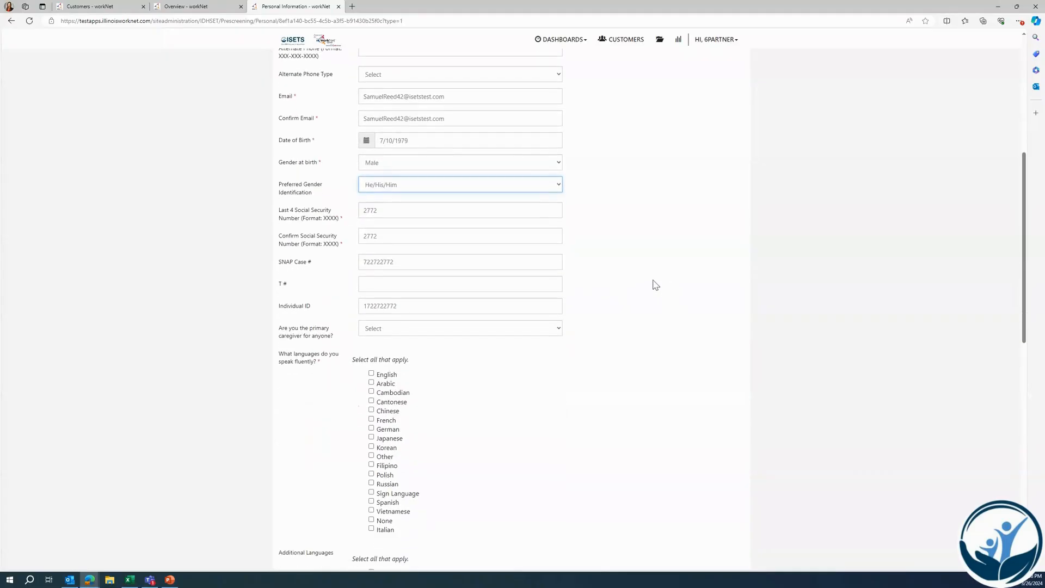
pyautogui.scroll(-4, 654, 350)
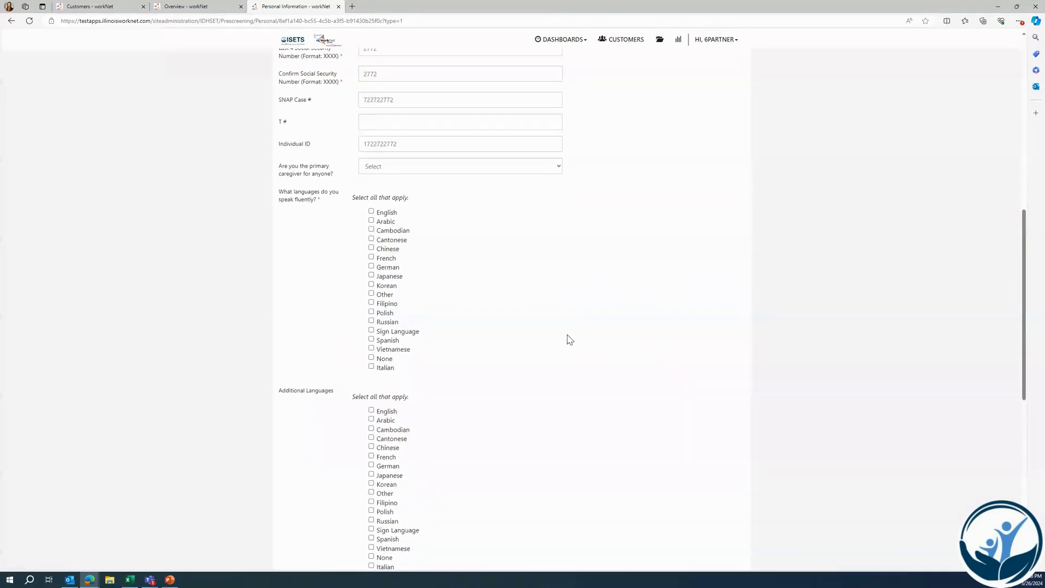
pyautogui.click(371, 212)
pyautogui.scroll(-4, 552, 300)
pyautogui.click(371, 257)
# Step: Set the customer's military status to None
pyautogui.scroll(-4, 651, 287)
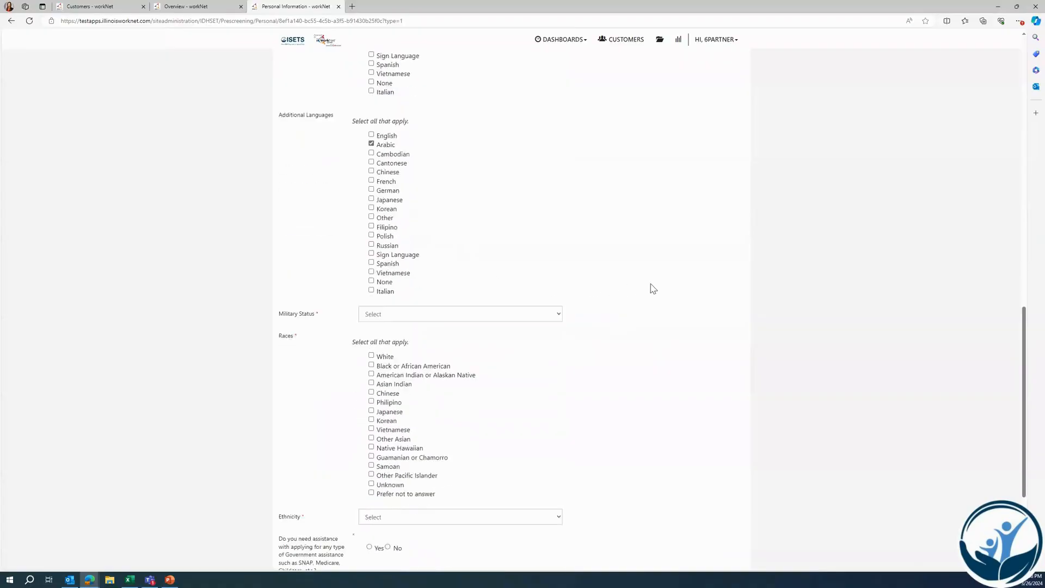
pyautogui.click(517, 266)
pyautogui.click(510, 288)
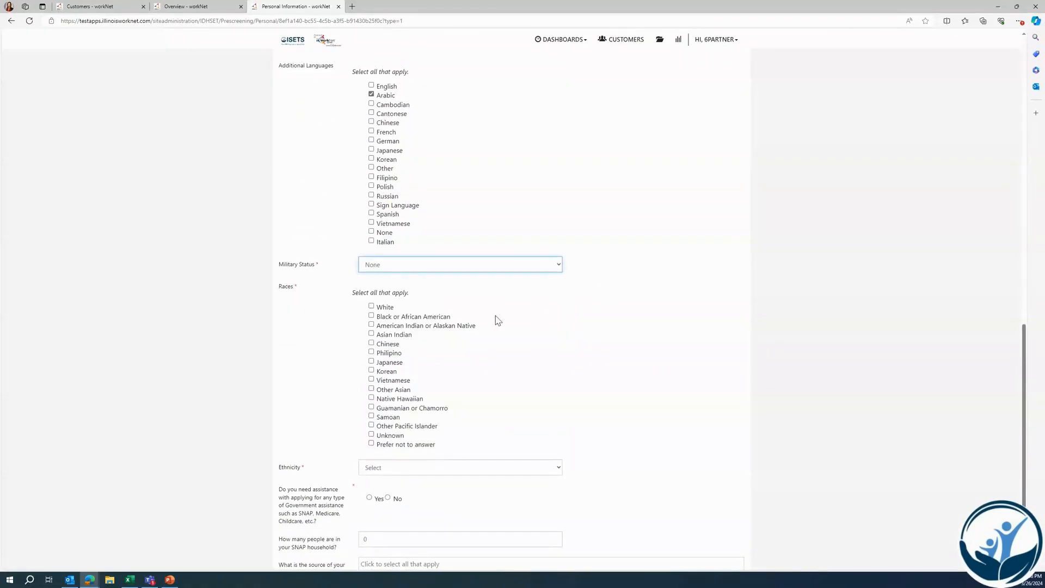
# Step: Mark the races White and Black or African American, and set the ethnicity to Non-Hispanic/Latino
pyautogui.scroll(-2, 674, 312)
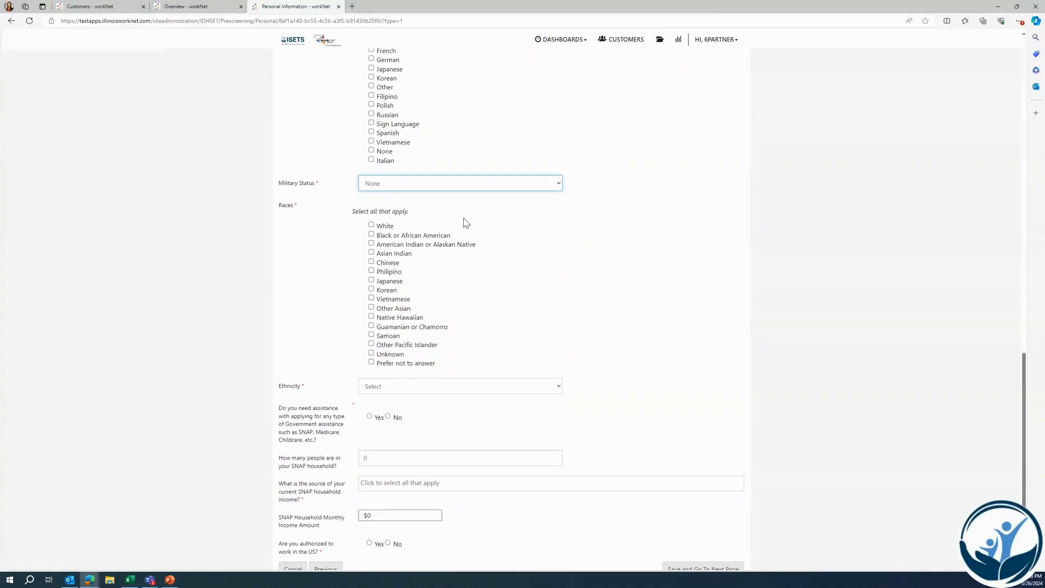
pyautogui.click(371, 225)
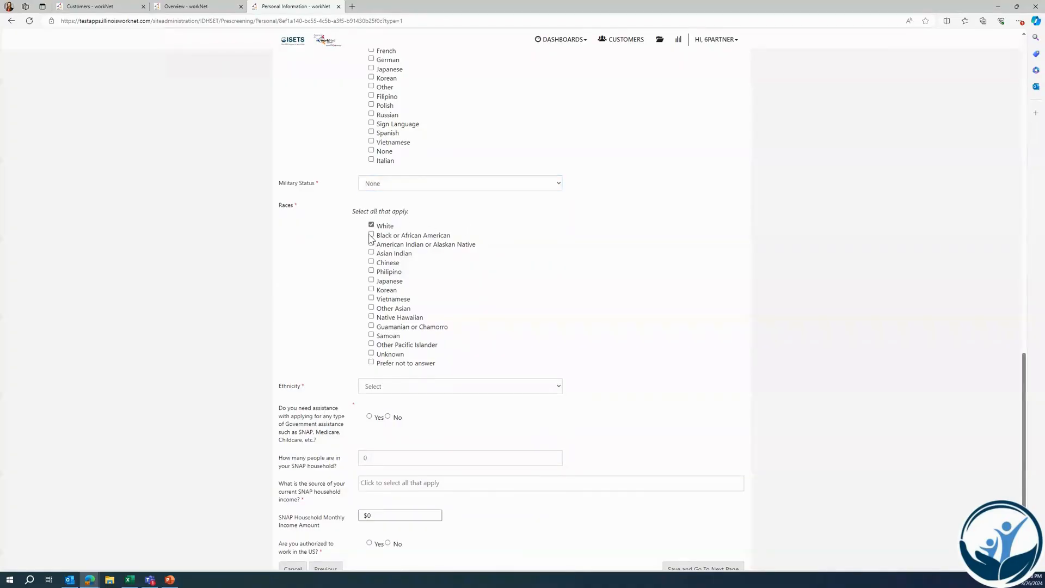
pyautogui.click(371, 234)
pyautogui.click(389, 387)
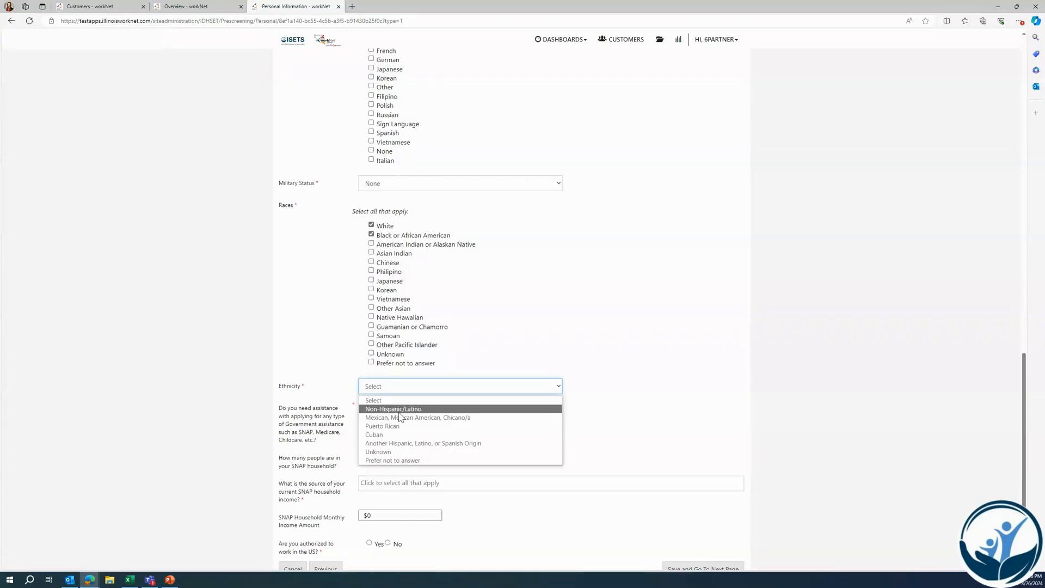
pyautogui.click(401, 411)
# Step: Preview the programs offered for a Yes answer on needing government assistance, and set the answer to No
pyautogui.scroll(-1, 614, 367)
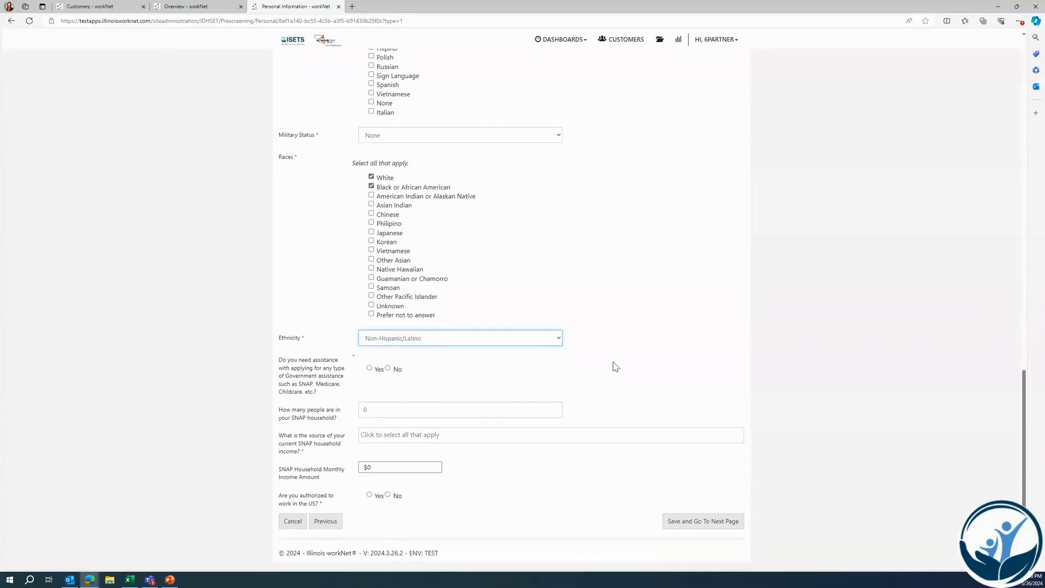
pyautogui.click(371, 368)
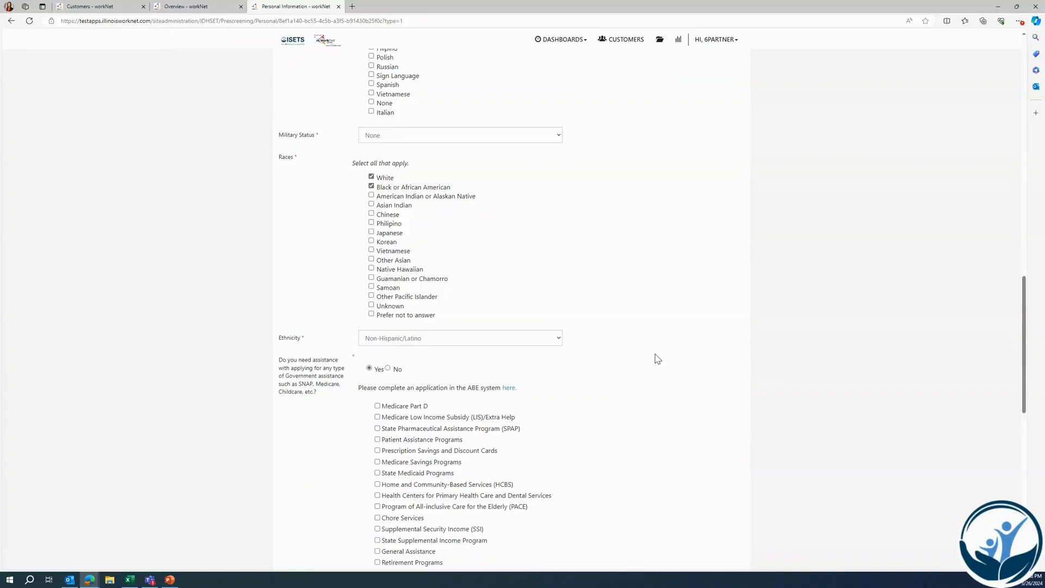
pyautogui.scroll(-2, 658, 360)
pyautogui.click(387, 287)
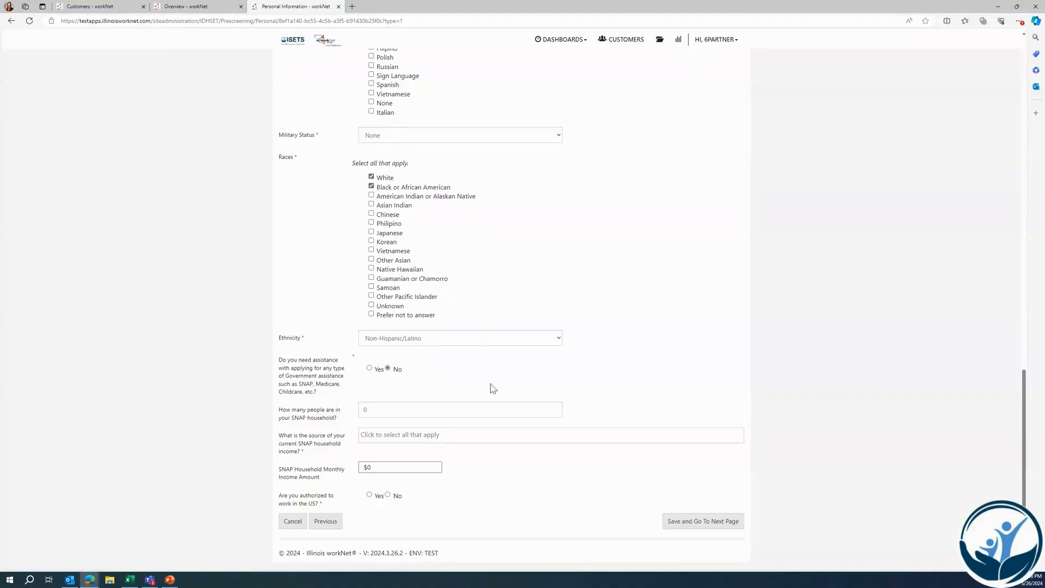
# Step: Set the SNAP household size to 4 and add SSI and Social Security as household income sources
pyautogui.doubleClick(381, 410)
pyautogui.write('4')
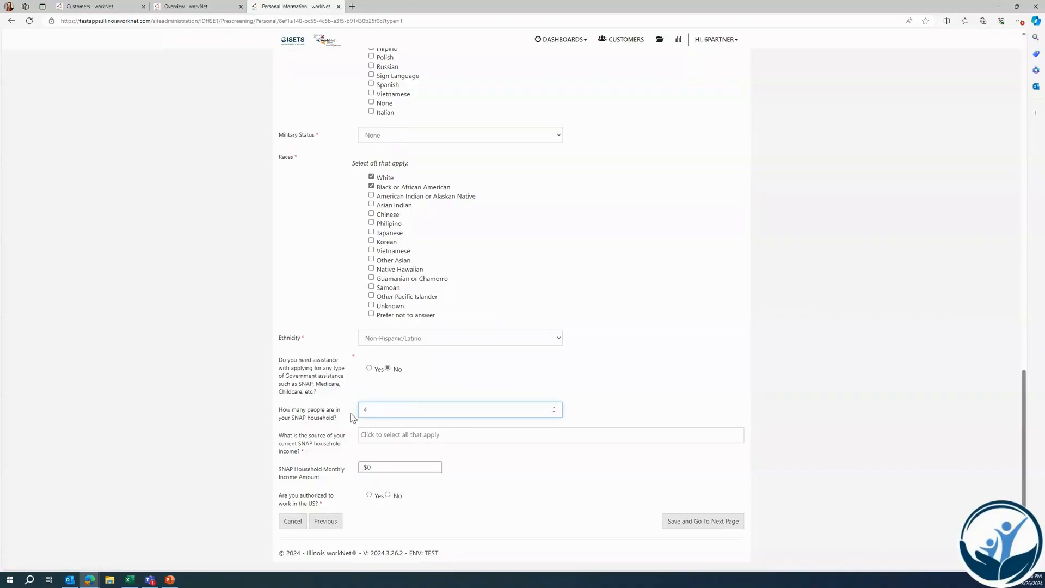
pyautogui.click(415, 440)
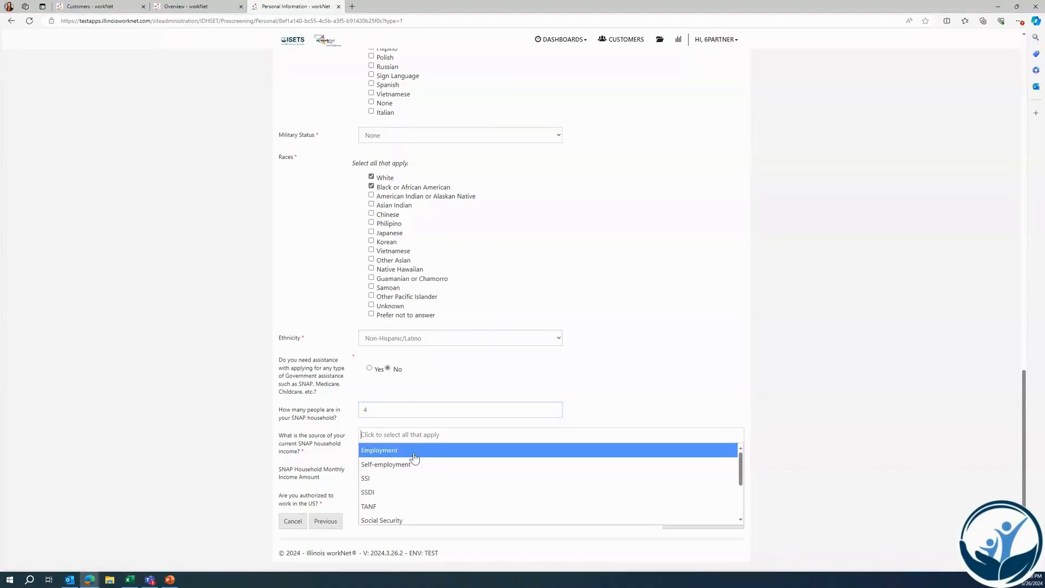
pyautogui.click(417, 485)
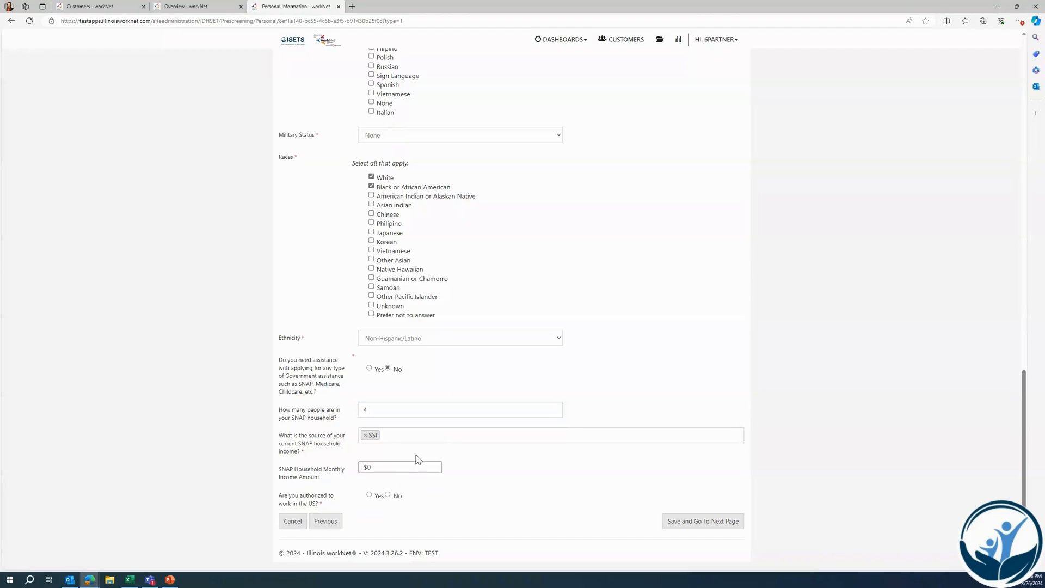
pyautogui.click(419, 440)
pyautogui.click(416, 520)
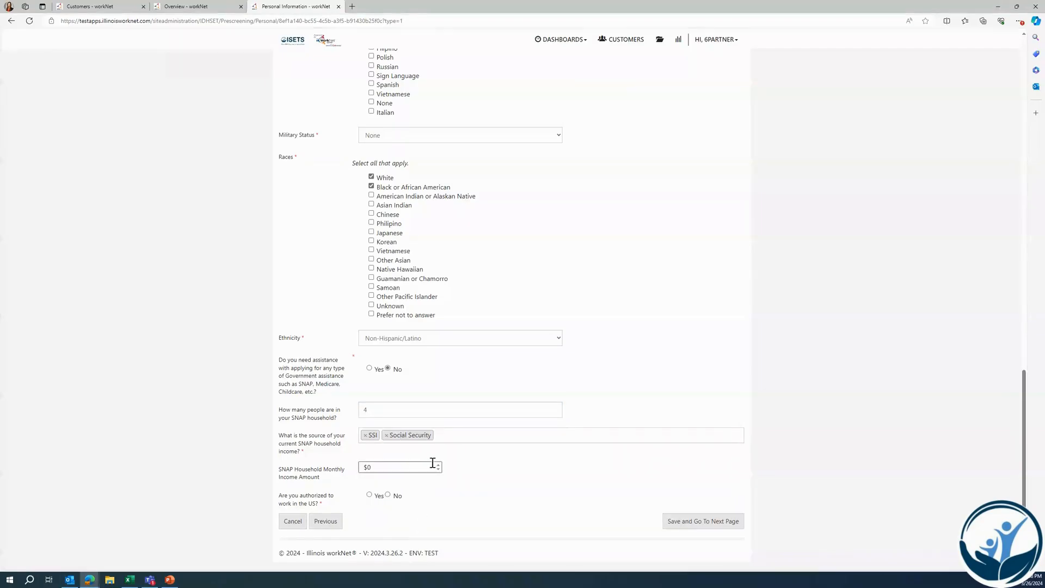
# Step: Set the SNAP household monthly income to $500, answer the US work authorization question, and save the Personal Information page
pyautogui.click(421, 469)
pyautogui.press('BackSpace')
pyautogui.write('500')
pyautogui.click(446, 505)
pyautogui.click(692, 531)
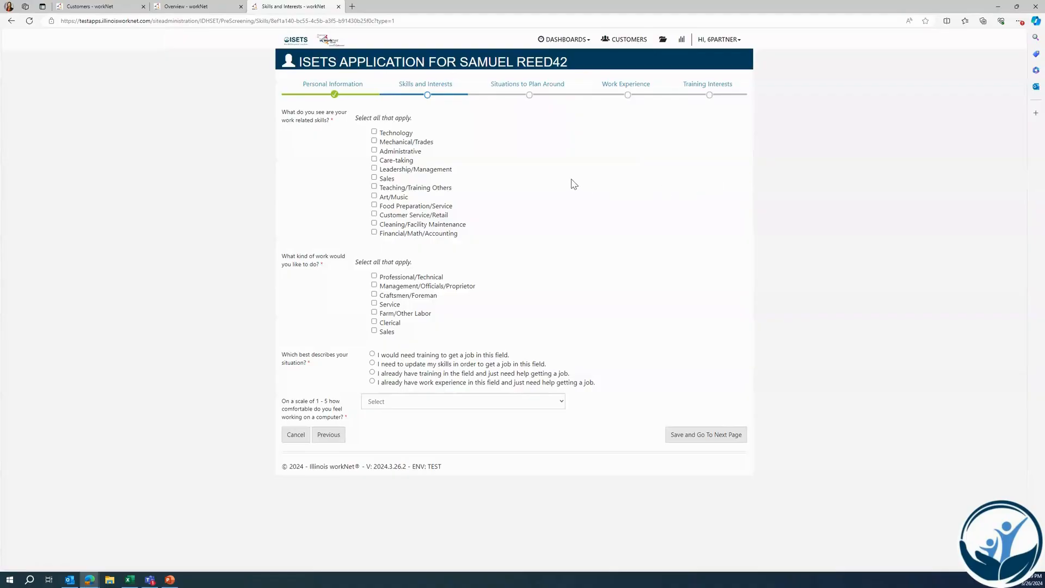
# Step: Mark all twelve work-related skills, from Technology through Financial/Math/Accounting
pyautogui.click(375, 132)
pyautogui.click(374, 142)
pyautogui.click(375, 151)
pyautogui.click(374, 159)
pyautogui.click(375, 169)
pyautogui.click(374, 178)
pyautogui.click(375, 187)
pyautogui.click(375, 196)
pyautogui.click(374, 206)
pyautogui.click(374, 214)
pyautogui.click(374, 224)
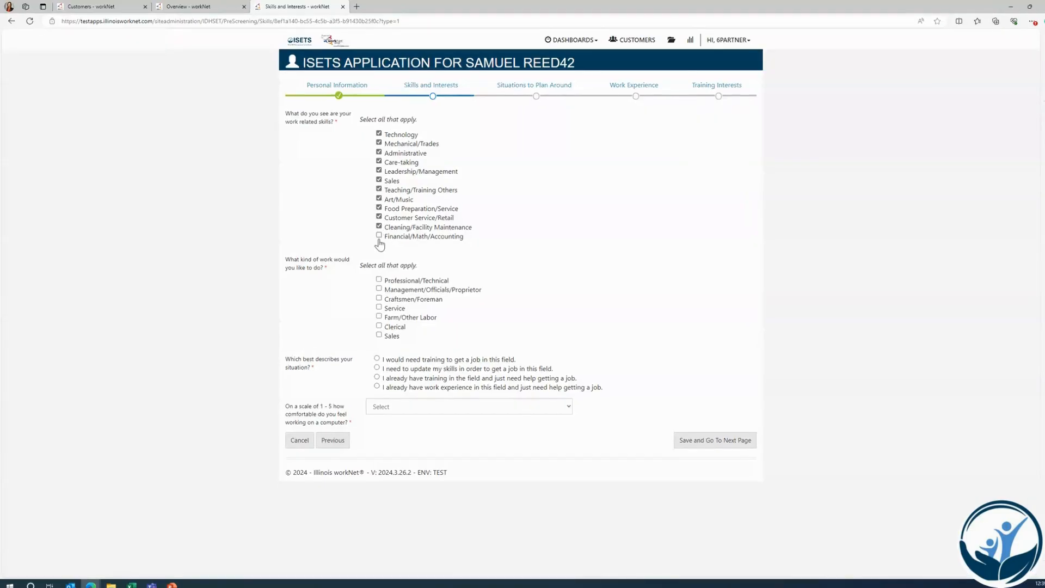
pyautogui.click(374, 233)
# Step: Mark all seven kinds of work the customer would like to do, from Professional/Technical through Sales
pyautogui.click(379, 279)
pyautogui.click(379, 288)
pyautogui.click(378, 297)
pyautogui.click(379, 307)
pyautogui.click(379, 317)
pyautogui.click(379, 326)
pyautogui.click(379, 335)
# Step: State that training is needed to get a job in this field, rate computer comfort 3, and save the Skills and Interests page
pyautogui.click(376, 358)
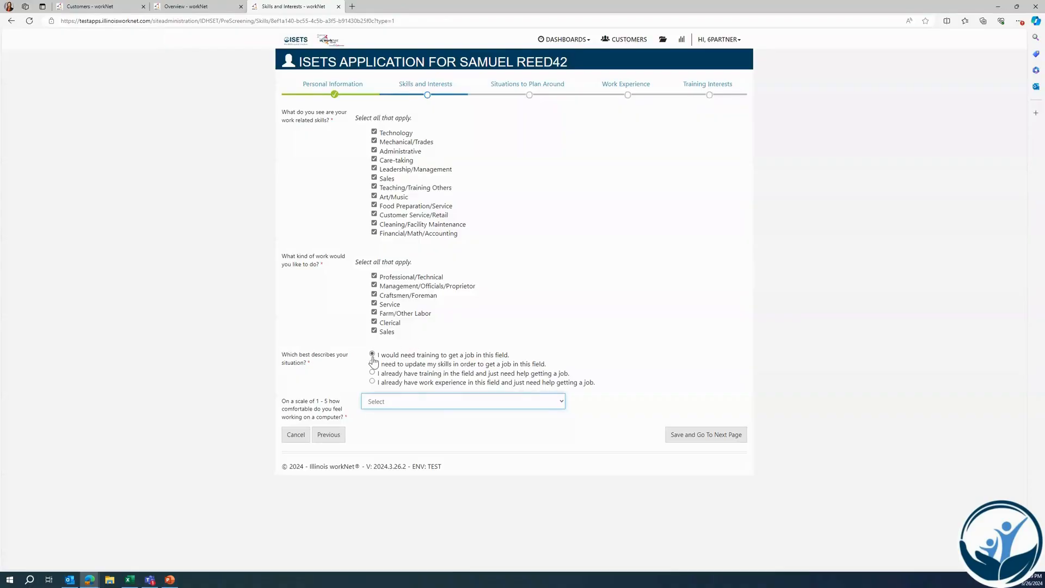
pyautogui.click(391, 406)
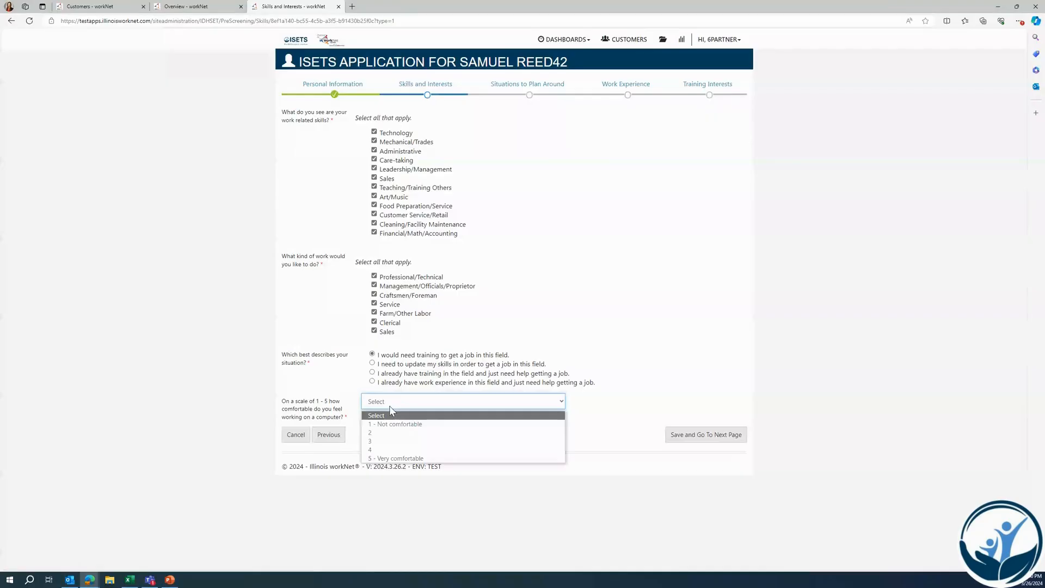
pyautogui.click(385, 441)
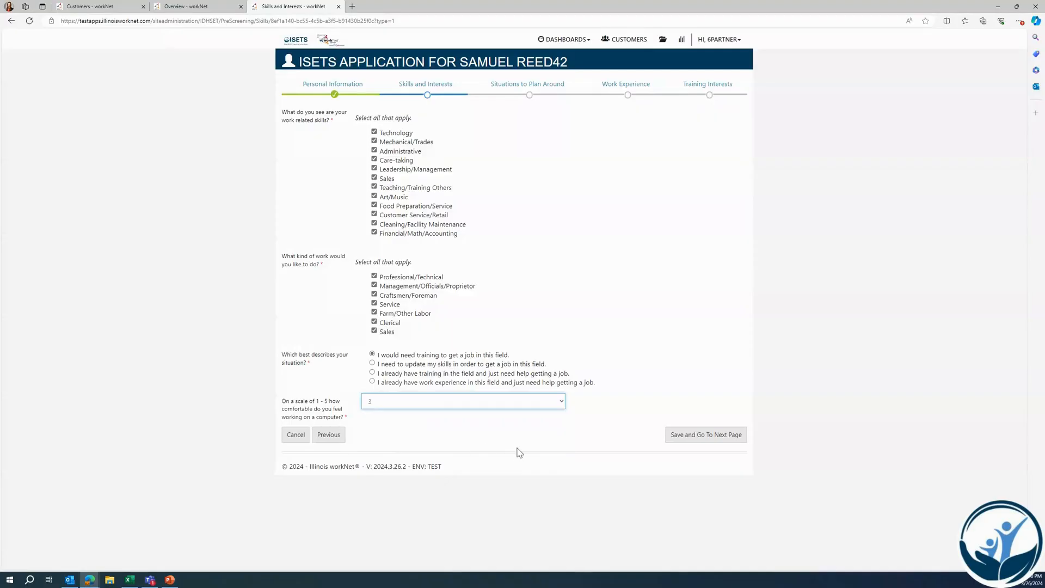
pyautogui.click(714, 439)
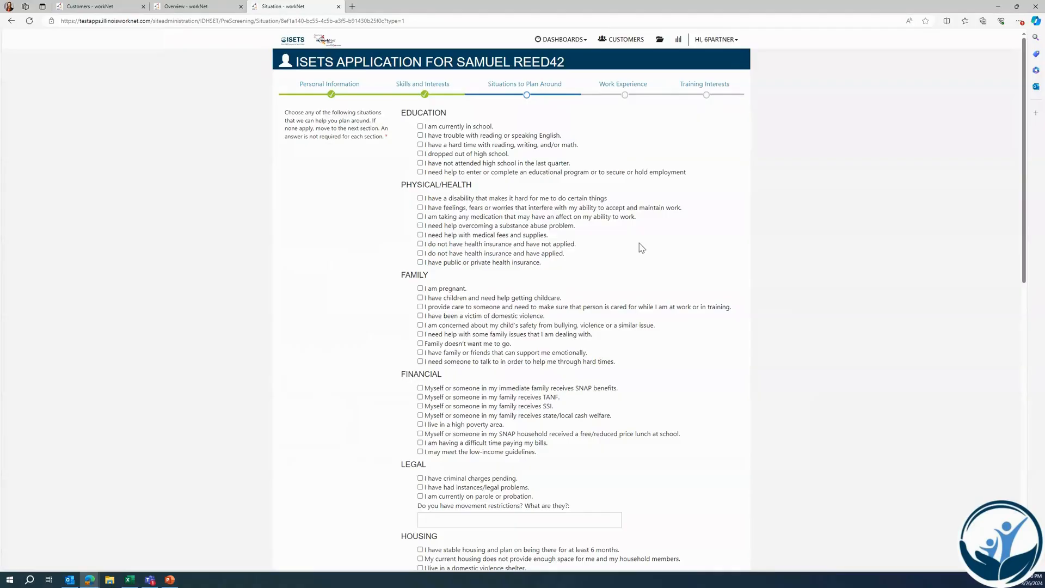
# Step: Mark that the immediate family receives SNAP benefits, and set training availability to 9am - 12pm, 9am - 3pm and 9am - 5pm
pyautogui.click(421, 389)
pyautogui.scroll(-3, 795, 238)
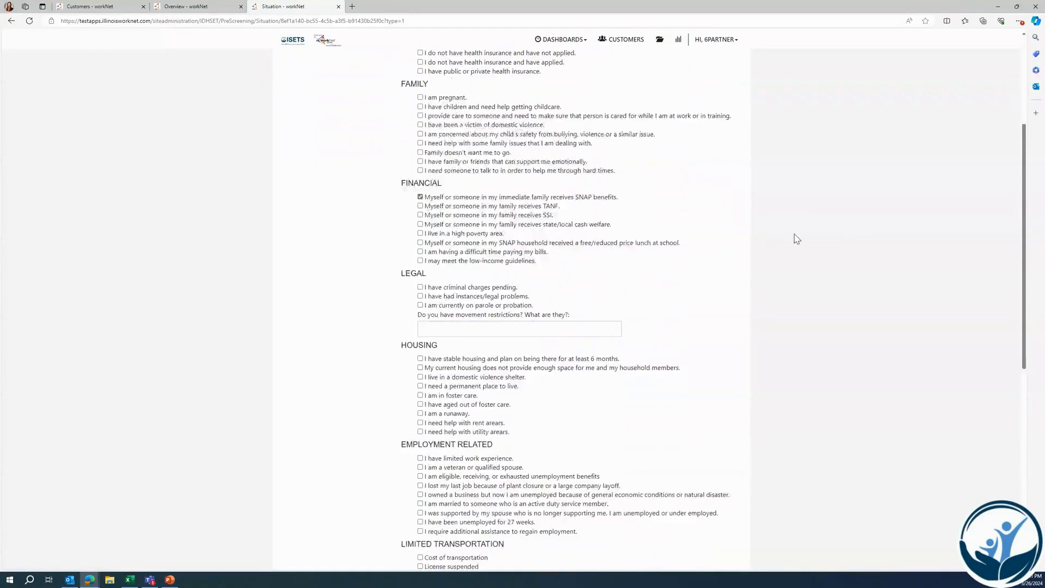
pyautogui.scroll(-7, 795, 238)
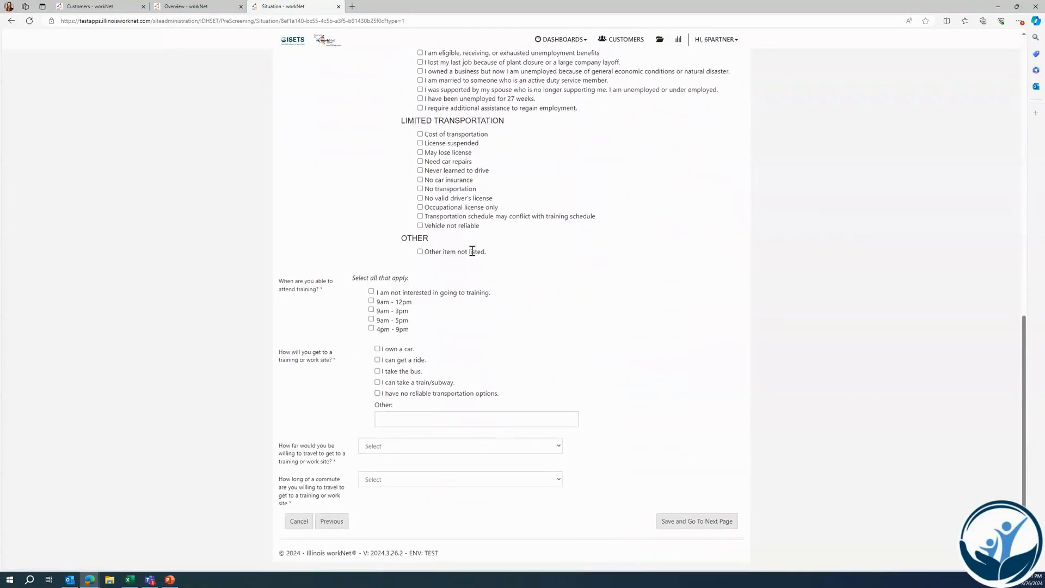
pyautogui.click(371, 301)
pyautogui.click(371, 310)
pyautogui.click(371, 320)
# Step: Mark taking the bus, taking a train/subway and getting a ride as ways to reach a training or work site
pyautogui.click(377, 370)
pyautogui.click(377, 382)
pyautogui.click(377, 359)
# Step: Set the travel distance to 26 miles or above and the commute to up to 60 minutes, and save the page
pyautogui.click(559, 449)
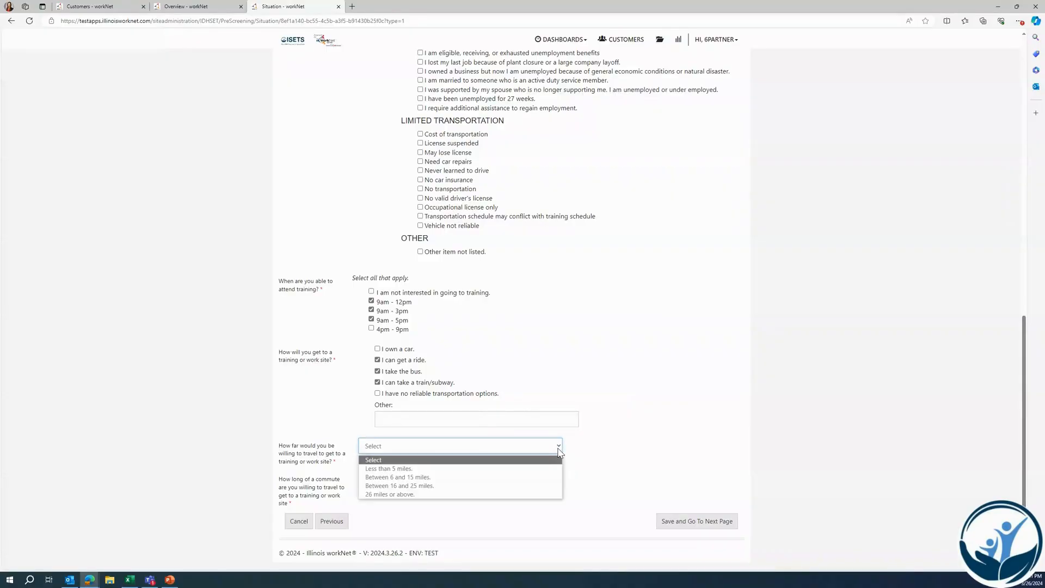
pyautogui.click(520, 495)
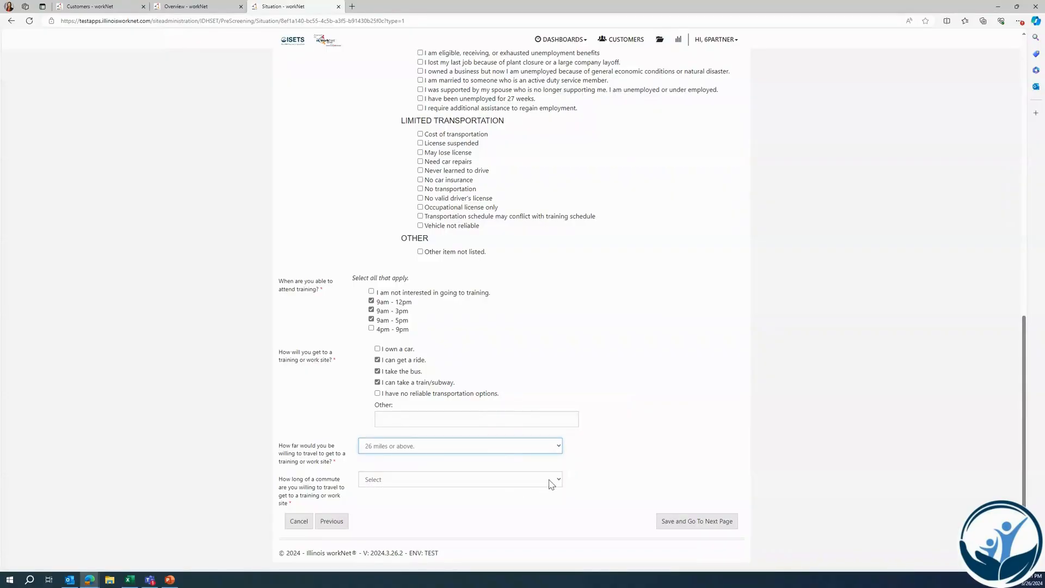
pyautogui.click(558, 480)
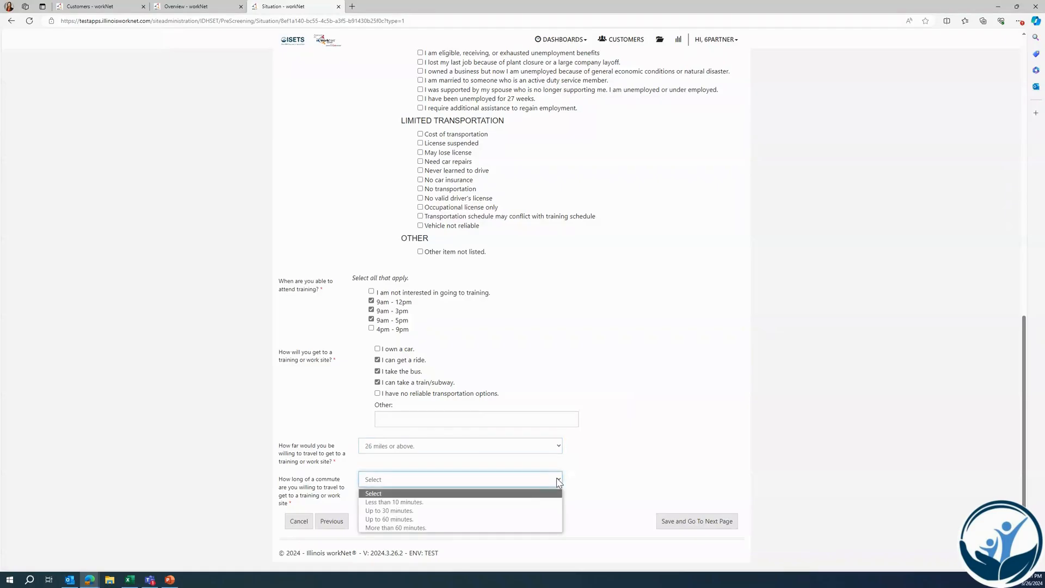
pyautogui.click(533, 520)
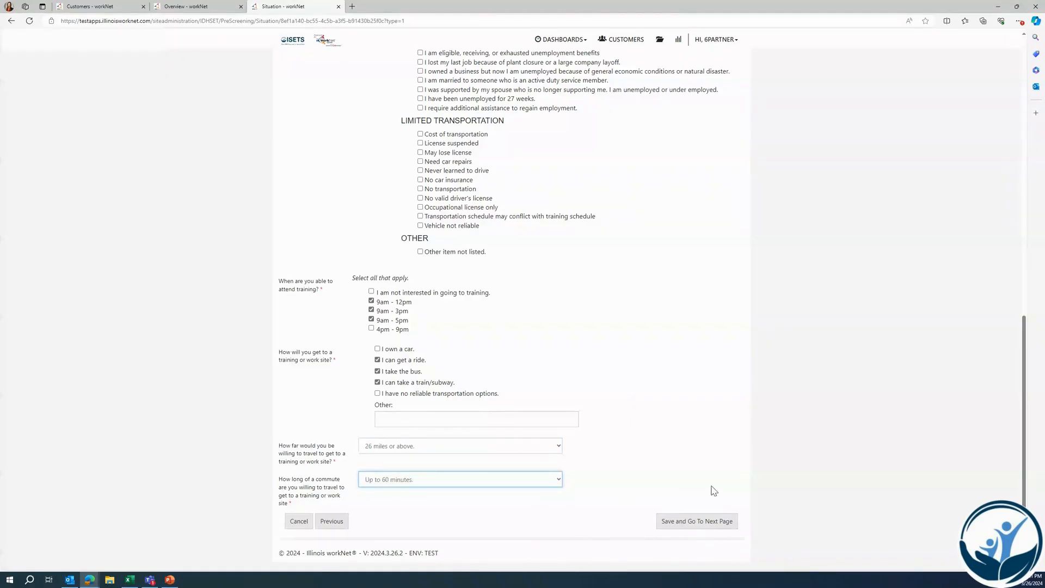
pyautogui.click(697, 521)
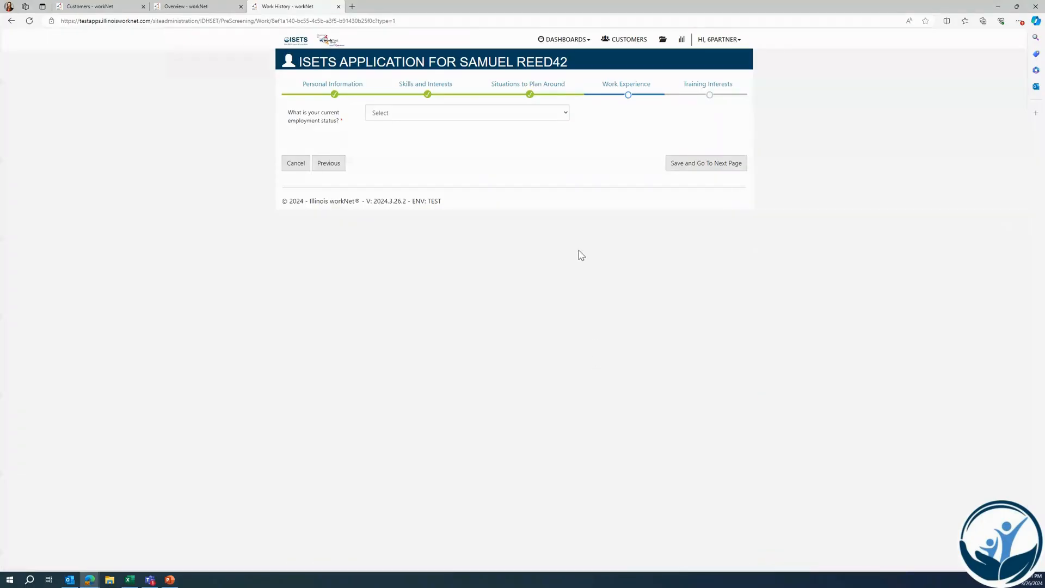
# Step: Set the employment status to unemployed and actively looking for work, and save the Work Experience page
pyautogui.click(562, 116)
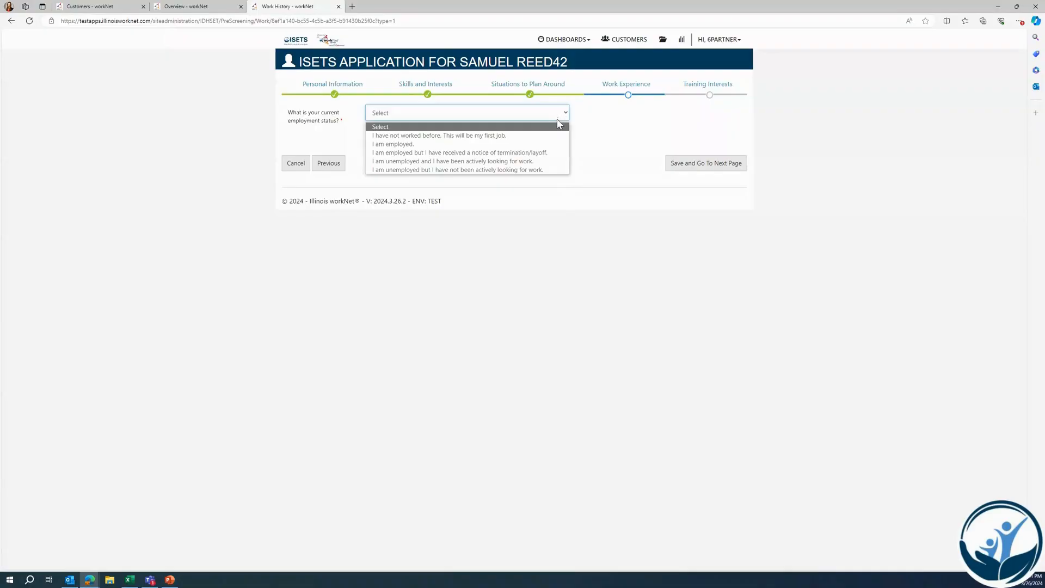
pyautogui.click(547, 162)
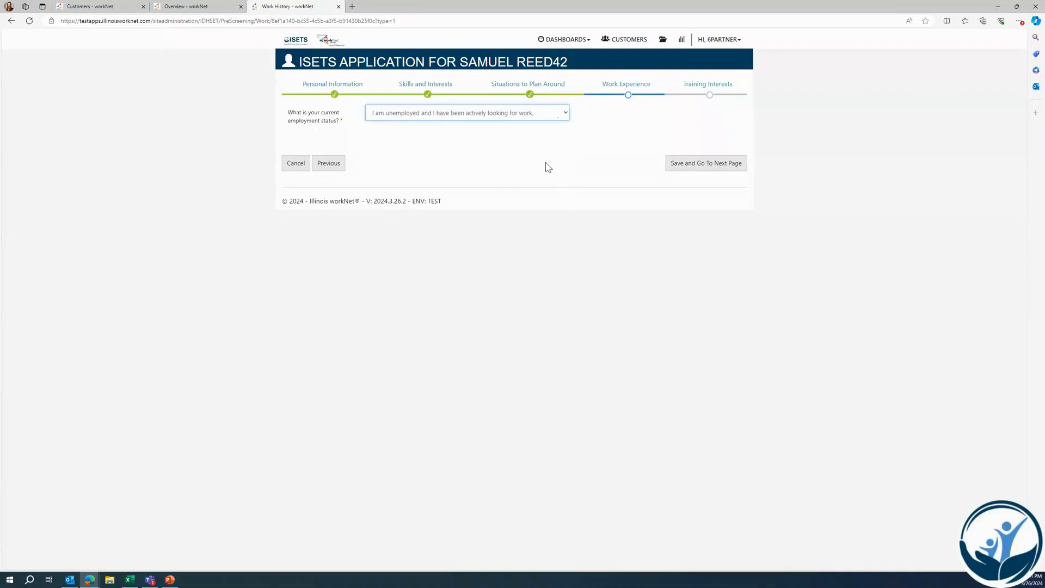
pyautogui.click(715, 173)
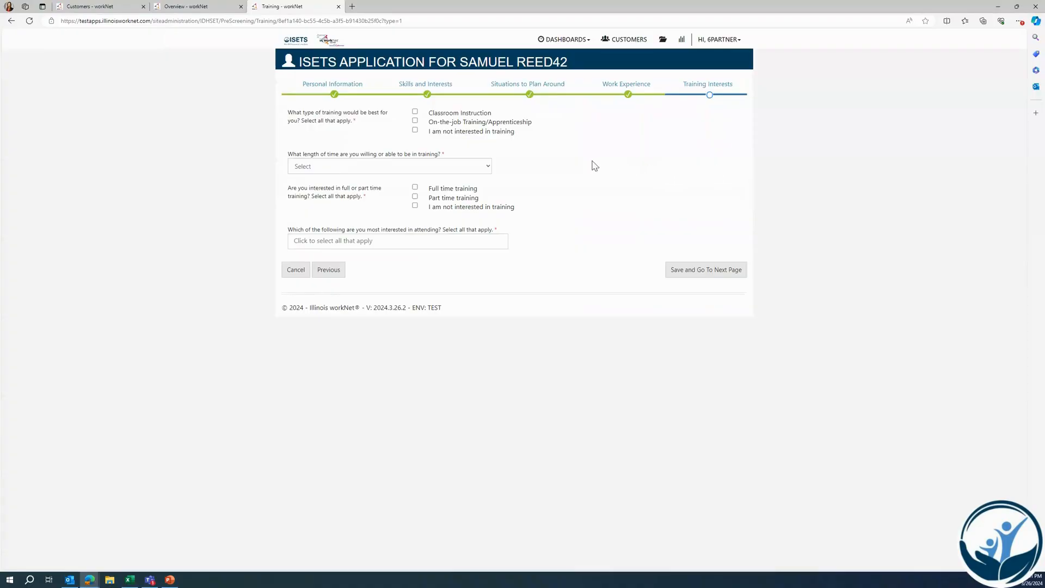
# Step: Choose classroom instruction and on-the-job training/apprenticeship, a training length of over a year, and both full time and part time training
pyautogui.click(416, 112)
pyautogui.click(415, 120)
pyautogui.click(423, 173)
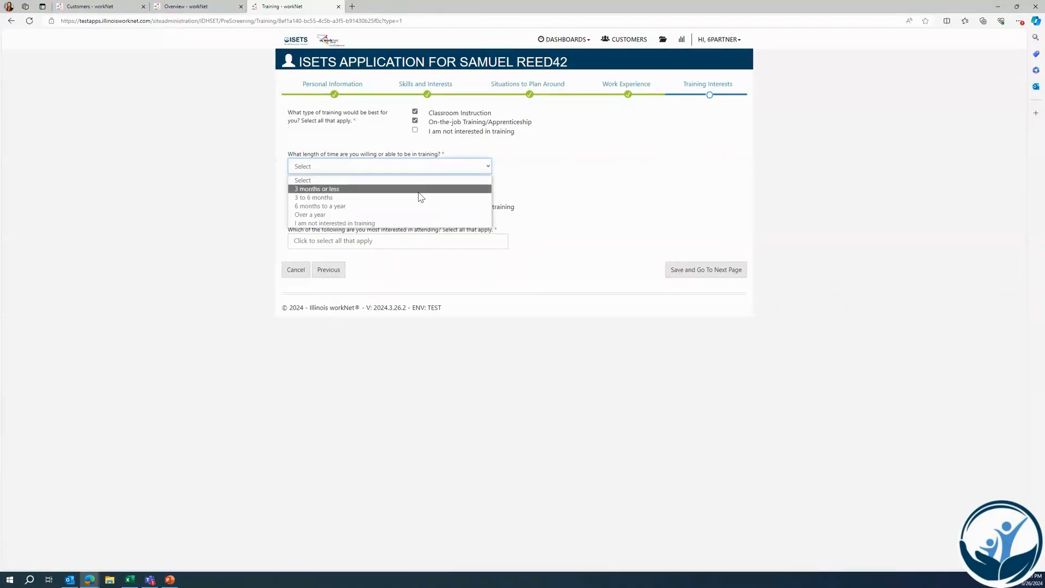
pyautogui.click(420, 217)
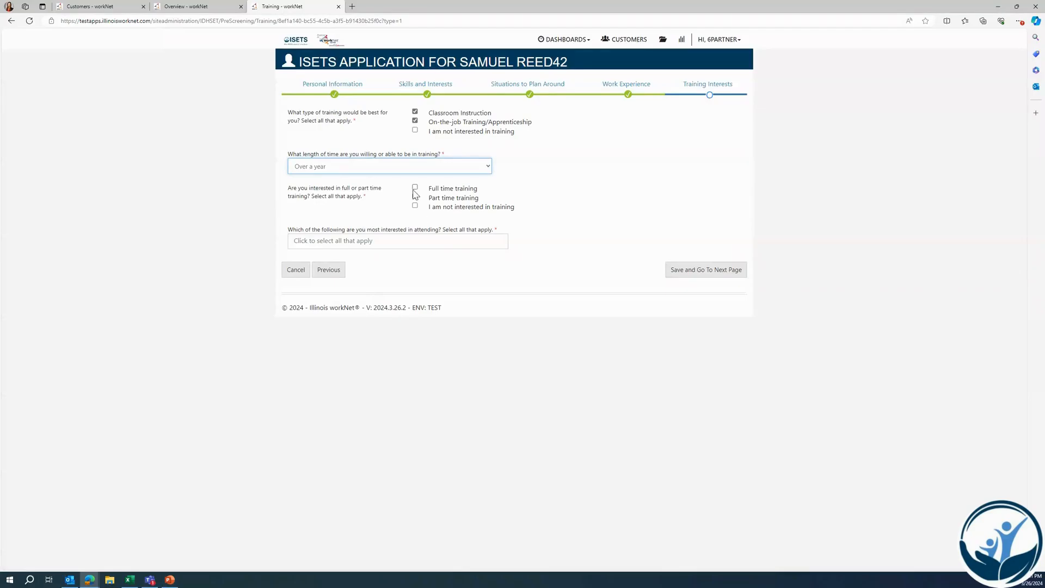
pyautogui.click(415, 187)
pyautogui.click(416, 197)
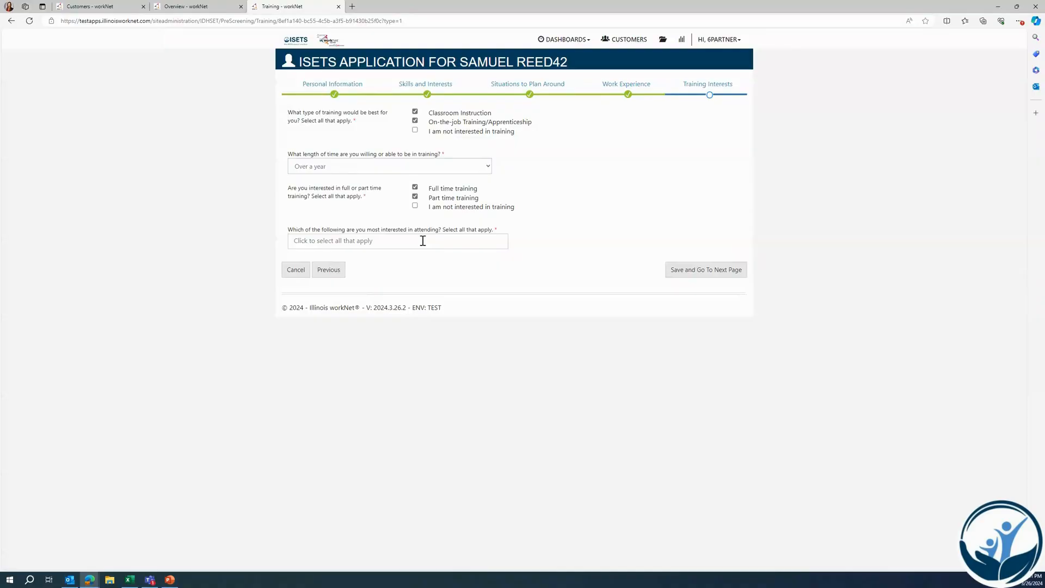
# Step: Add short certificate, associate degree, bachelor's degree, license, apprentice-to-journeyman-to-master and learning on the job as the programs of most interest
pyautogui.click(453, 247)
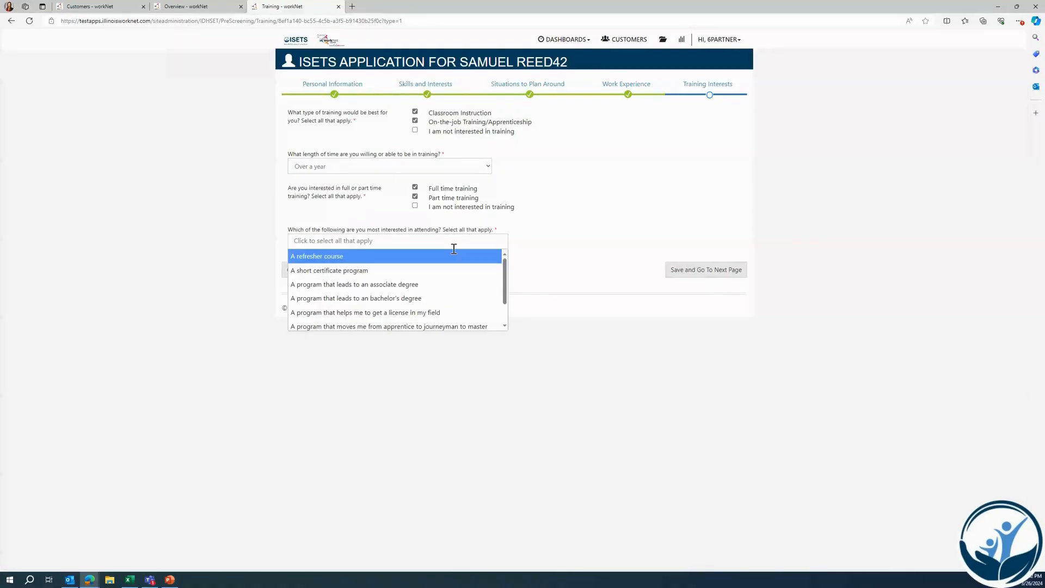
pyautogui.click(450, 270)
pyautogui.click(453, 242)
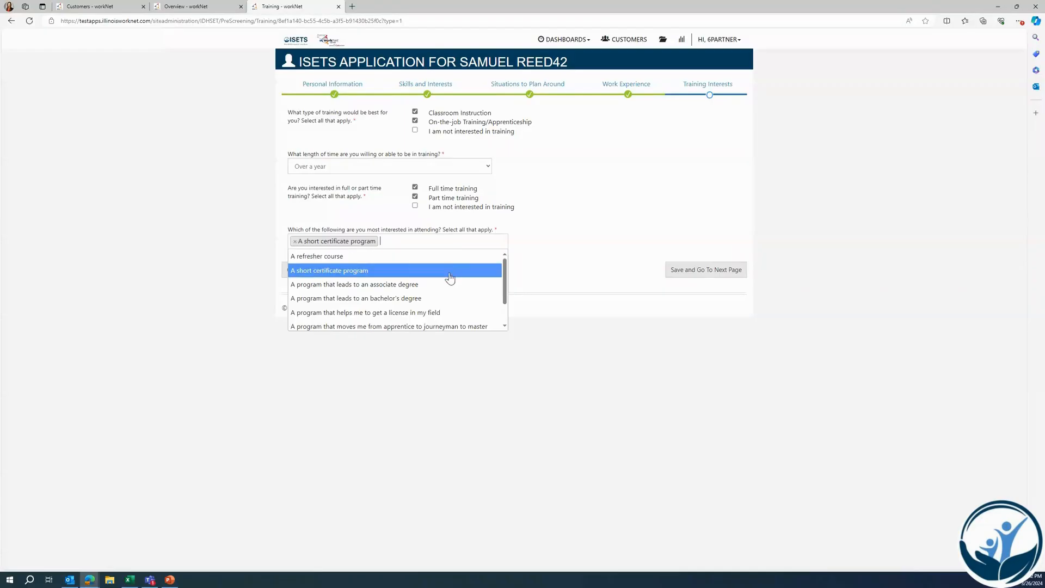
pyautogui.click(451, 284)
pyautogui.click(455, 250)
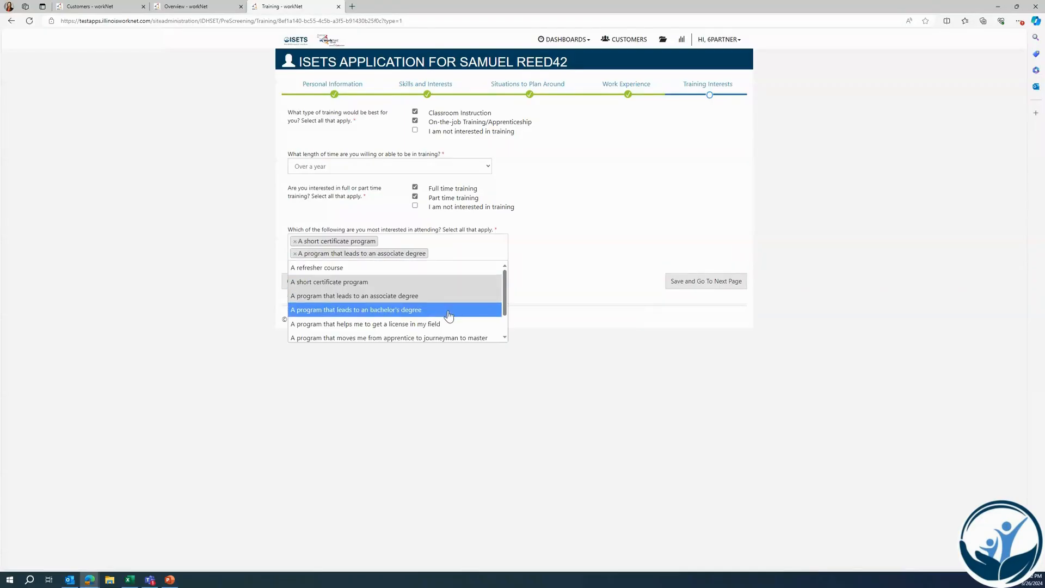
pyautogui.click(447, 311)
pyautogui.click(459, 259)
pyautogui.click(457, 335)
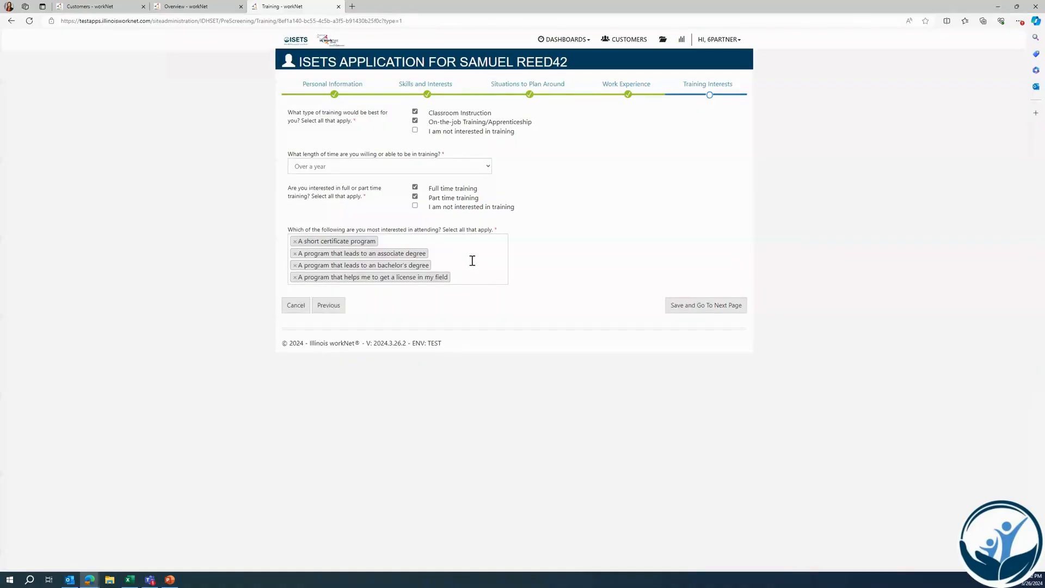
pyautogui.click(475, 281)
pyautogui.click(462, 369)
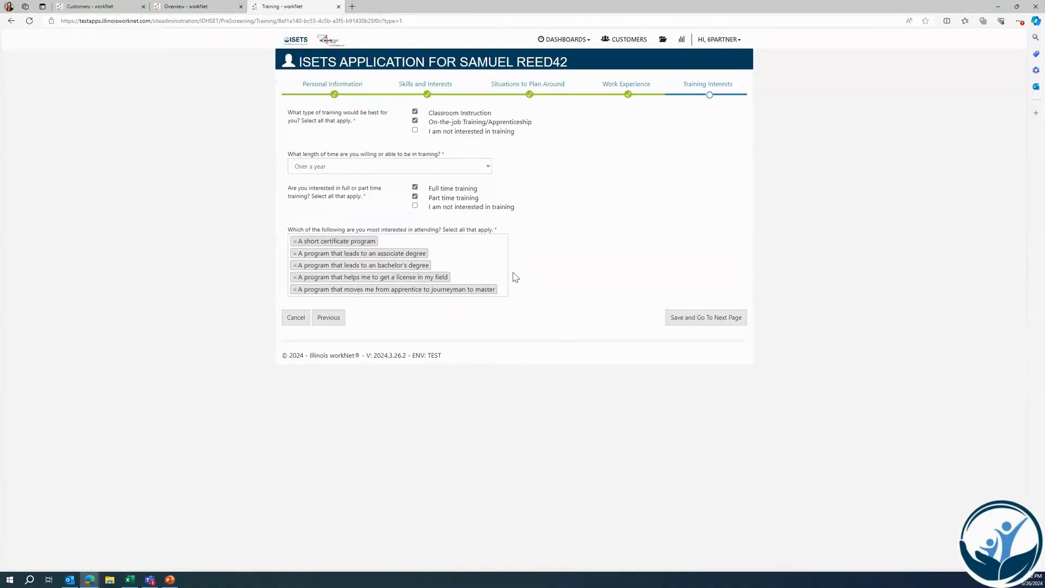
pyautogui.click(494, 272)
pyautogui.scroll(-1, 469, 346)
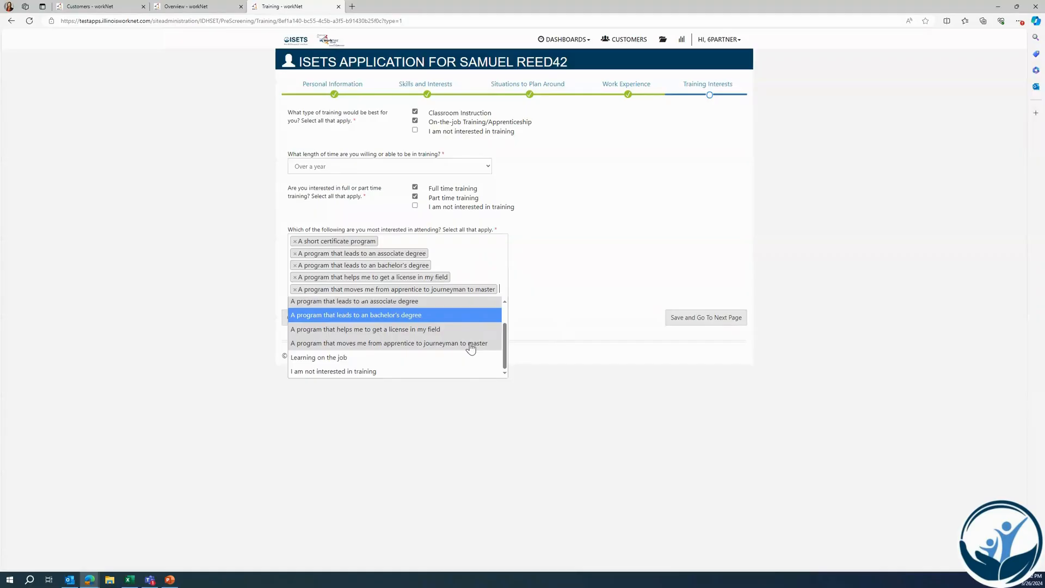
pyautogui.click(467, 360)
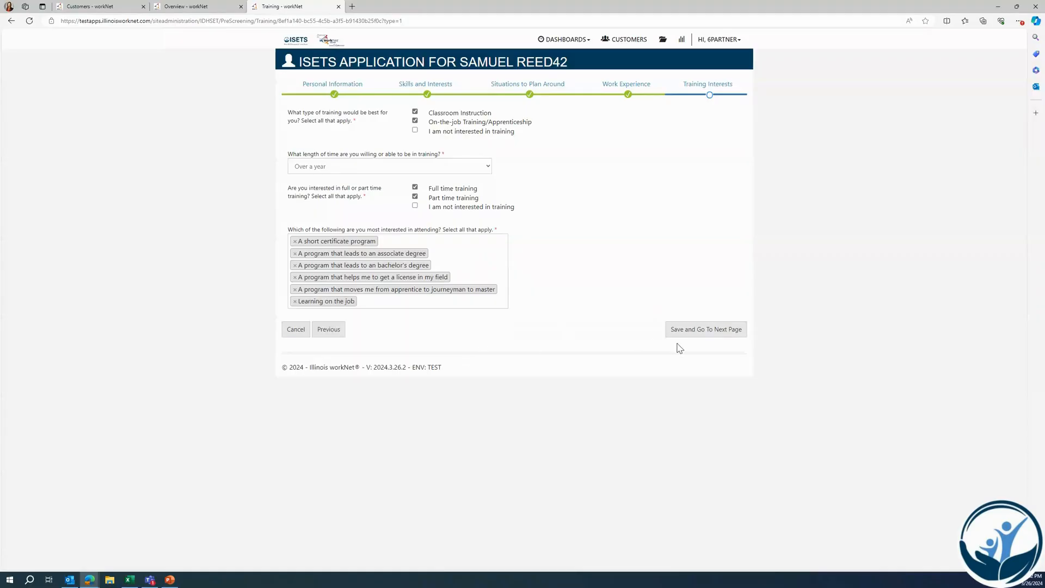
# Step: Save the Training Interests page and review the customer's screening summary through all its sections
pyautogui.click(710, 338)
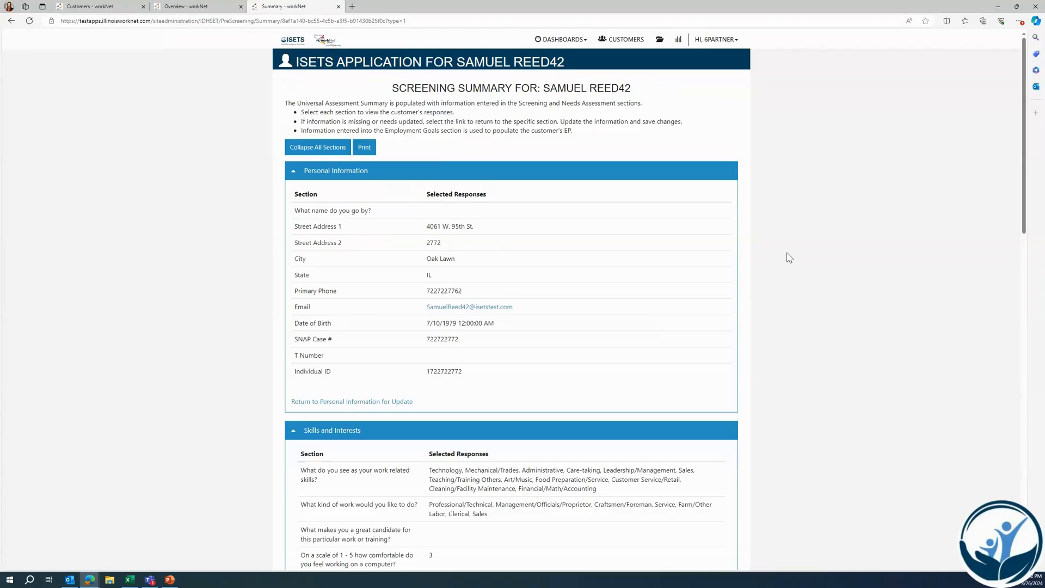
pyautogui.scroll(-15, 789, 258)
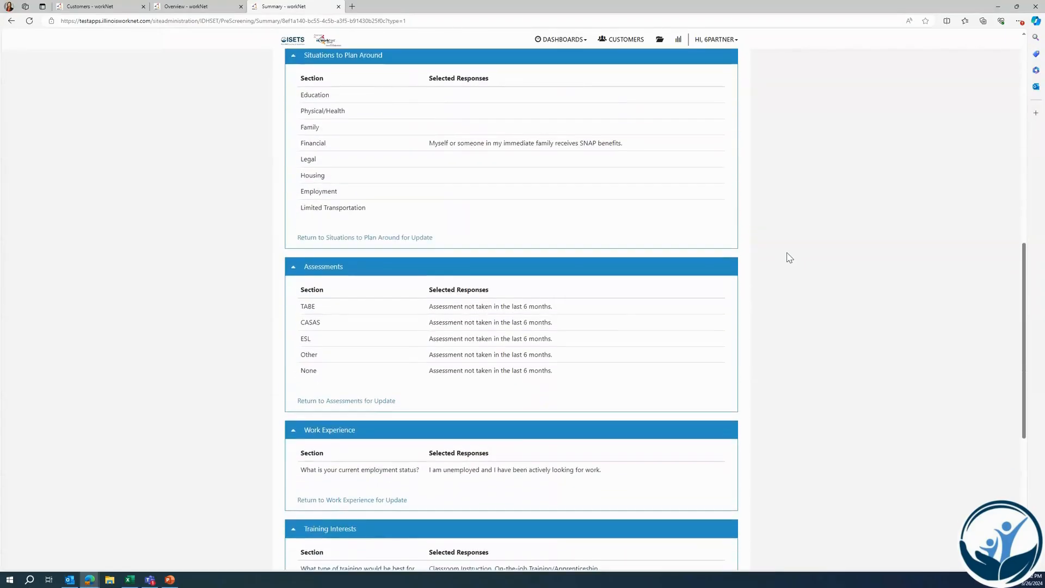
pyautogui.scroll(-3, 789, 258)
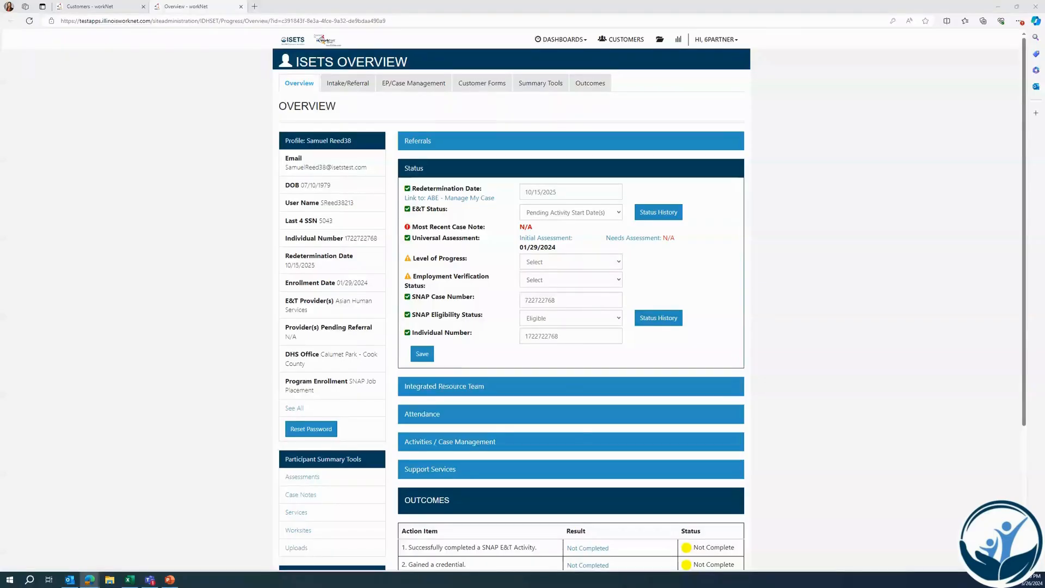
# Step: Start the Needs Assessment Survey for the customer with a completed initial screening, and save its Personal Information section
pyautogui.click(632, 241)
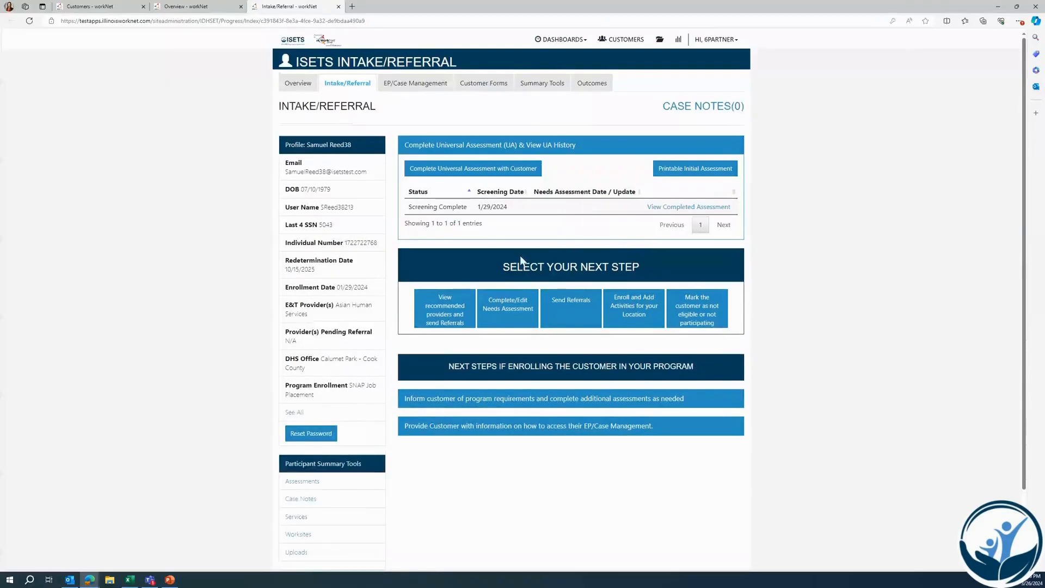
pyautogui.click(510, 317)
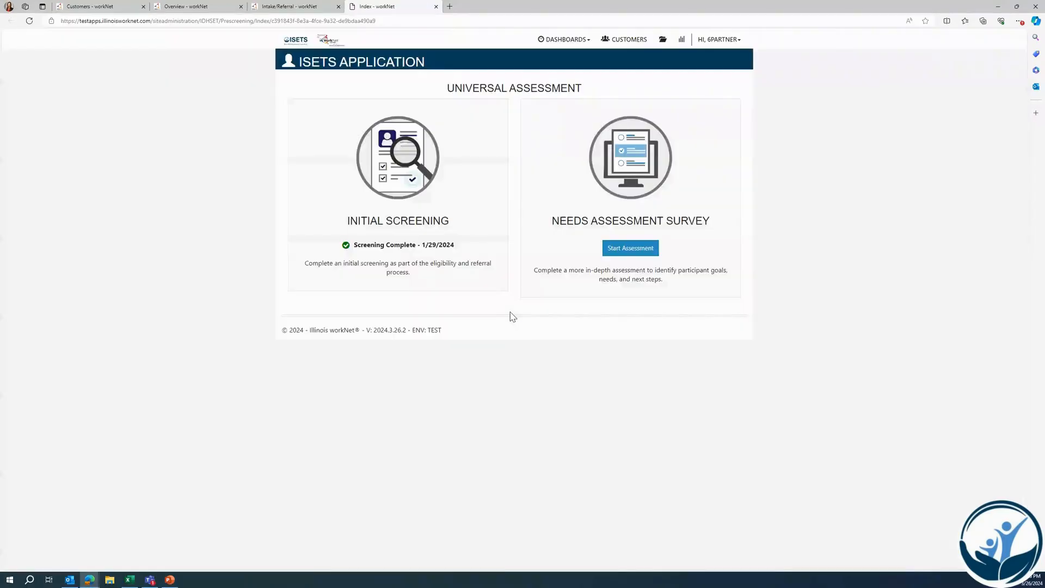
pyautogui.click(636, 252)
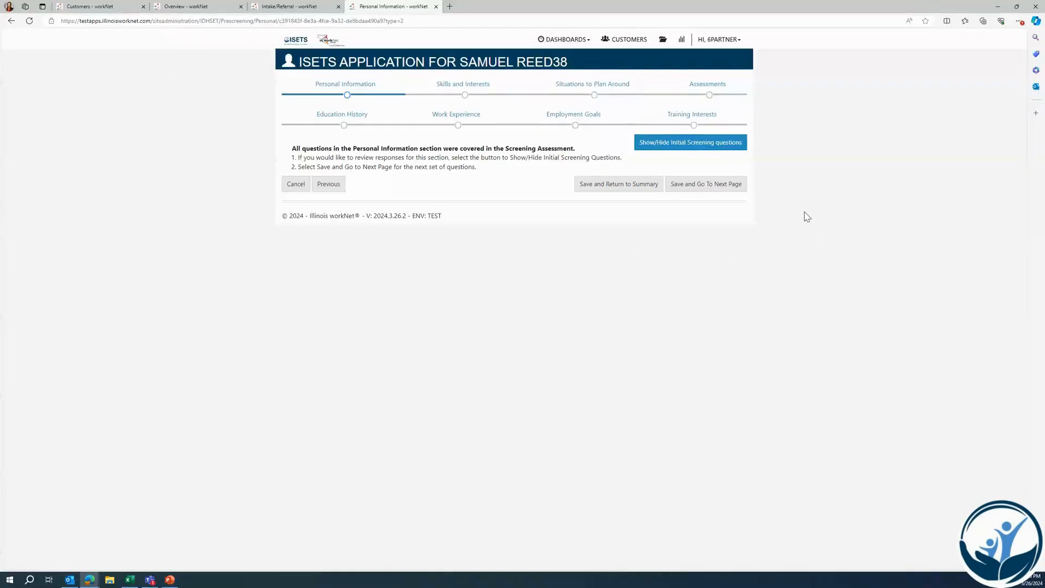
pyautogui.click(702, 194)
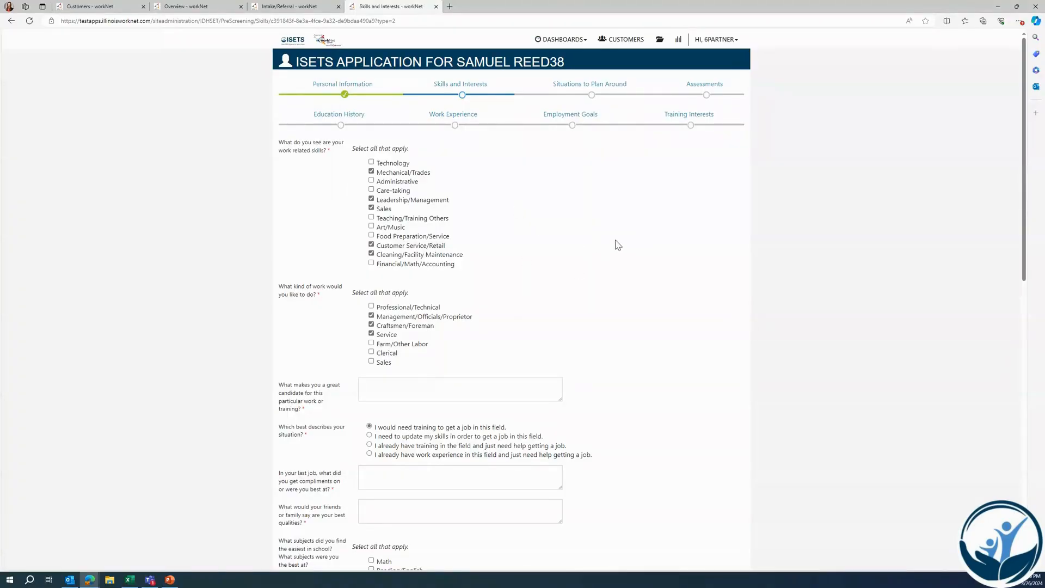
# Step: Enter "I'm a fast learner and very punctual" as the candidate strength, "Attendance and work ethic" as the compliments, and "I'm a good listener" as best qualities
pyautogui.scroll(-5, 617, 244)
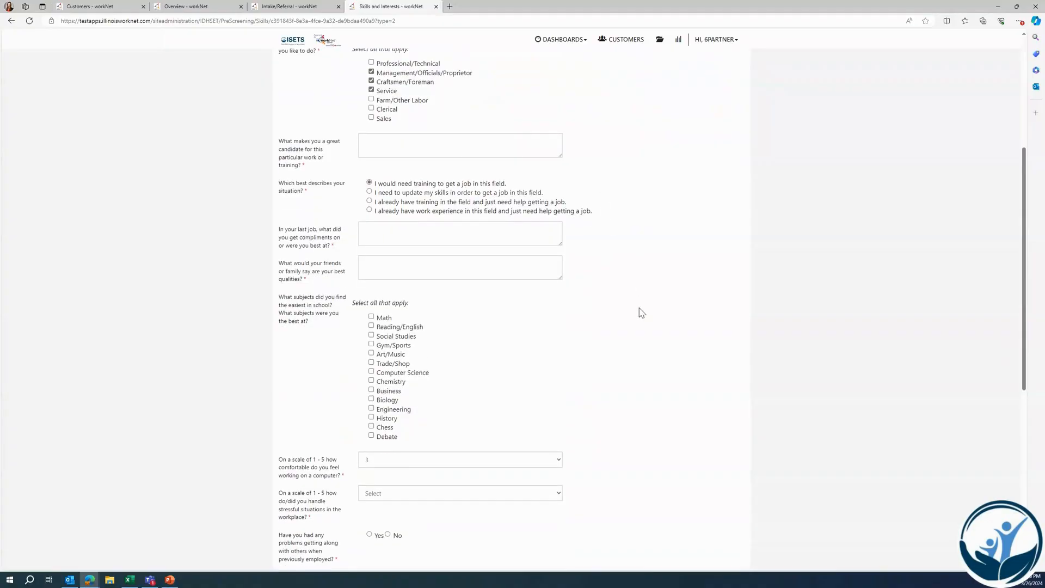
pyautogui.click(454, 152)
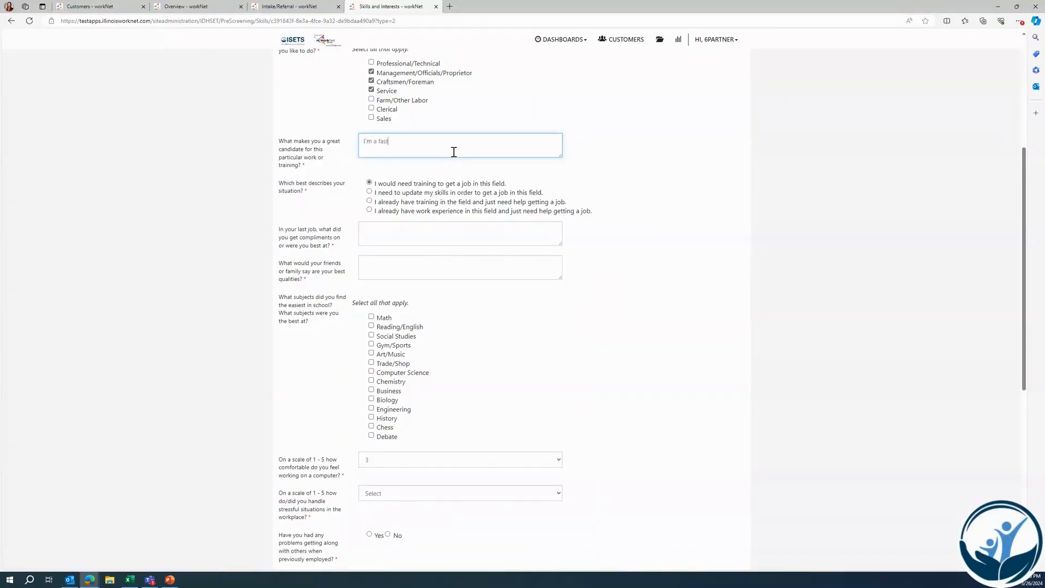
pyautogui.write("I'm a fast lerneer and very punctual")
pyautogui.click(413, 231)
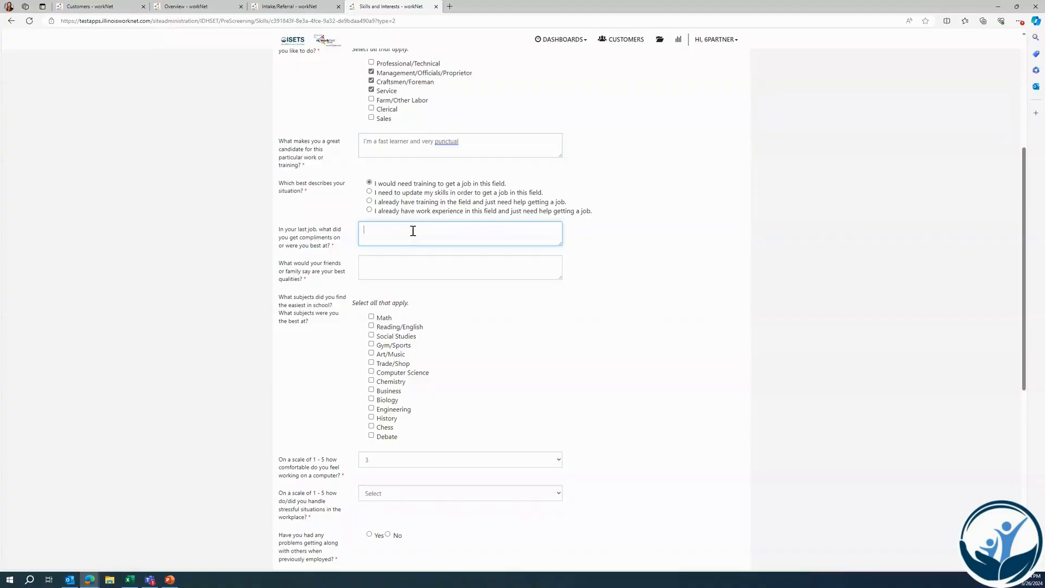
pyautogui.write('Attendance and work ethic')
pyautogui.click(428, 271)
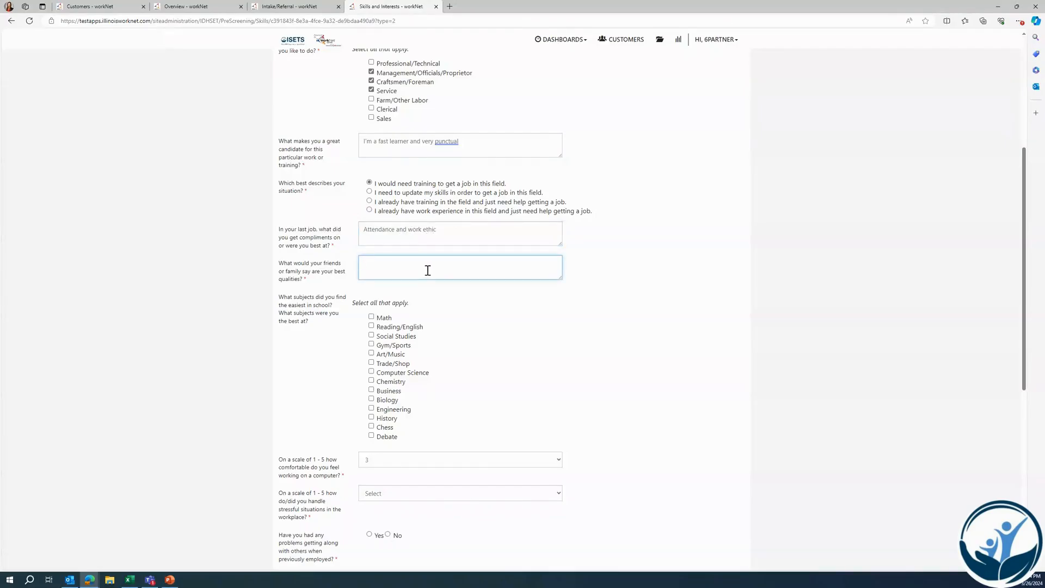
pyautogui.write("I'm a good listener")
# Step: Select Math, Reading/English, Trade/Shop, Chemistry, Business, Biology and Debate as the easiest school subjects
pyautogui.click(372, 317)
pyautogui.click(371, 326)
pyautogui.doubleClick(371, 354)
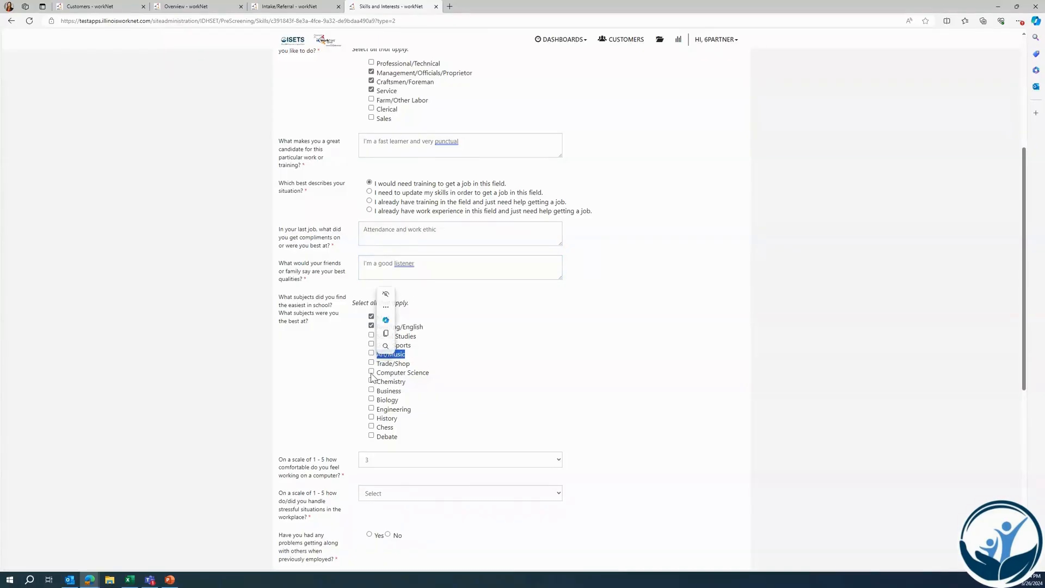
pyautogui.click(372, 363)
pyautogui.click(371, 380)
pyautogui.click(371, 389)
pyautogui.click(371, 399)
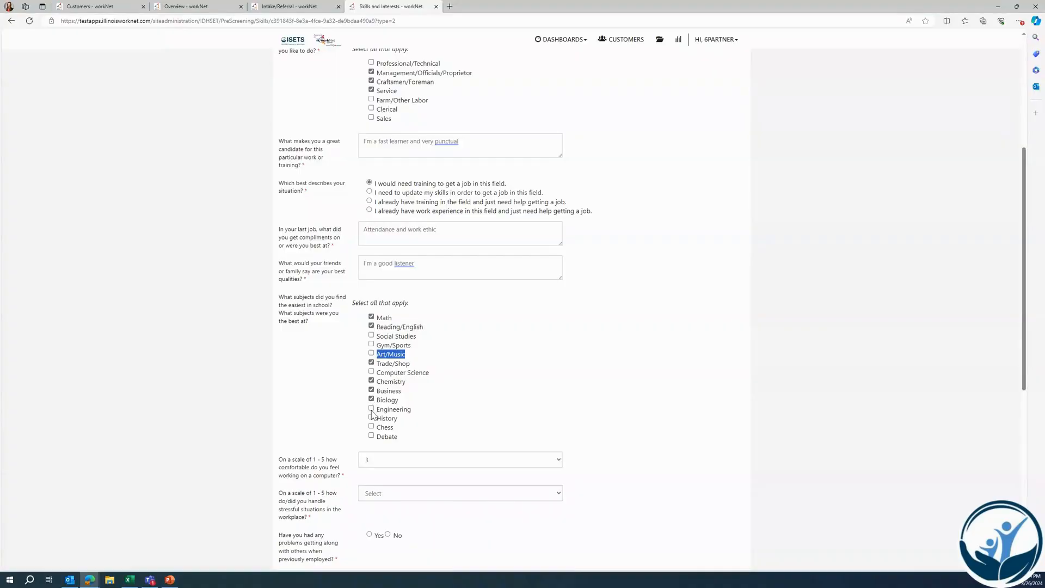
pyautogui.click(371, 436)
# Step: Rate handling workplace stress as 3, answer No to problems getting along with others, and rate getting along with others as 4
pyautogui.scroll(-4, 521, 367)
pyautogui.click(431, 250)
pyautogui.click(423, 290)
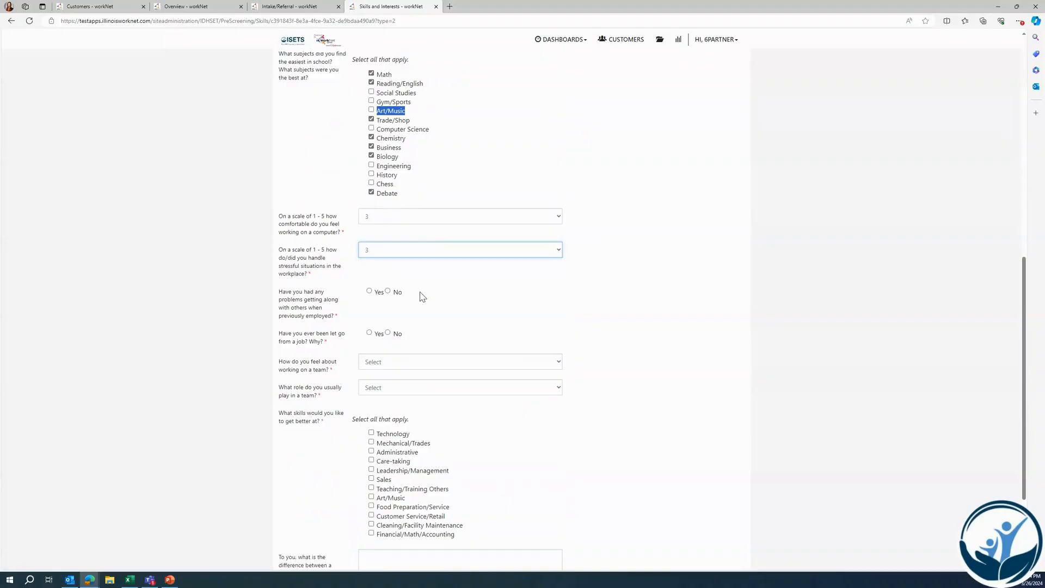
pyautogui.click(388, 292)
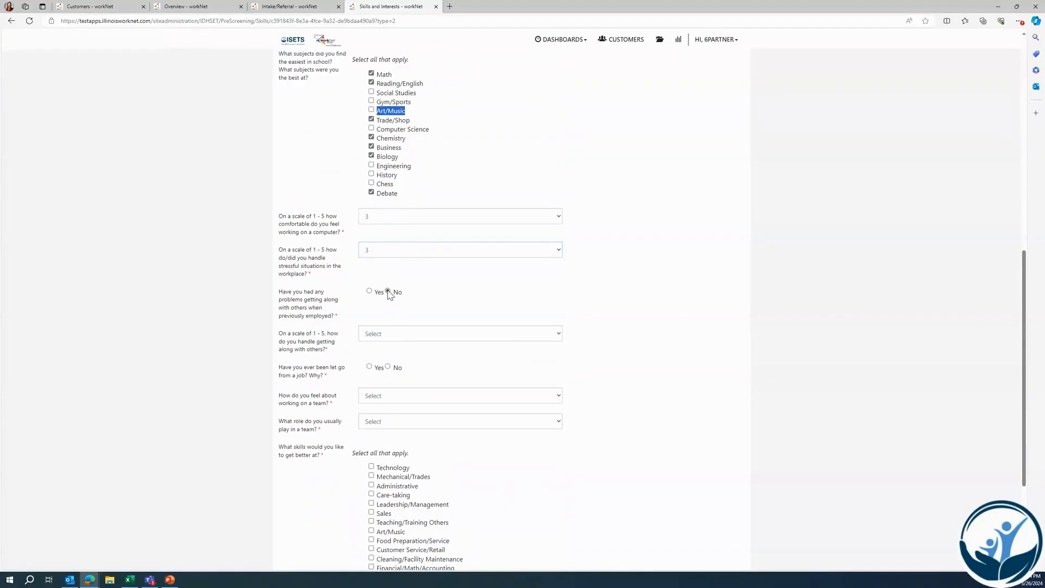
pyautogui.click(403, 335)
pyautogui.click(405, 384)
# Step: Answer Yes to having been let go, explaining "I was let go when I couldn't travel to work. My car broke down."
pyautogui.click(369, 367)
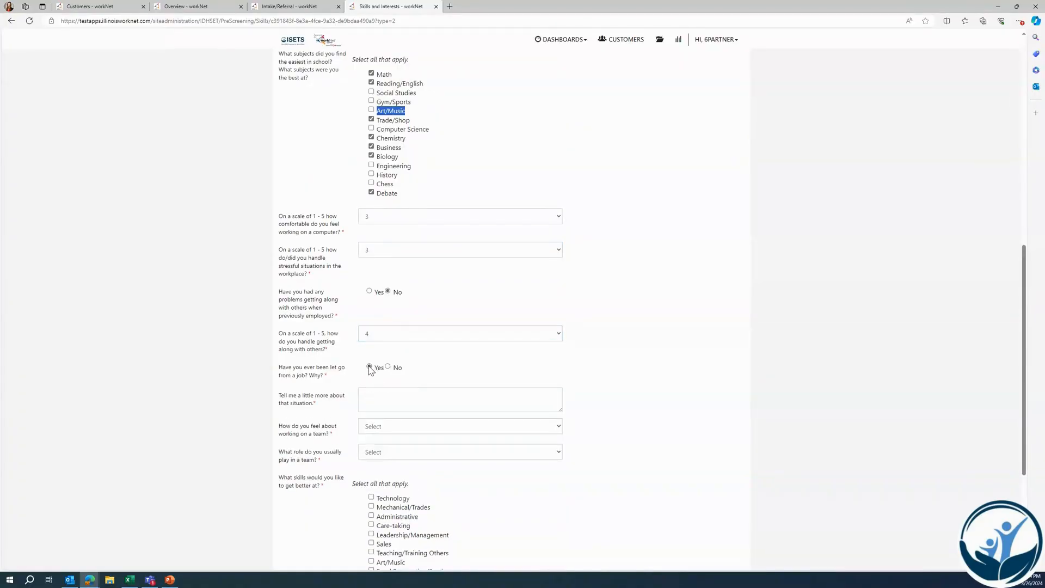
pyautogui.click(417, 395)
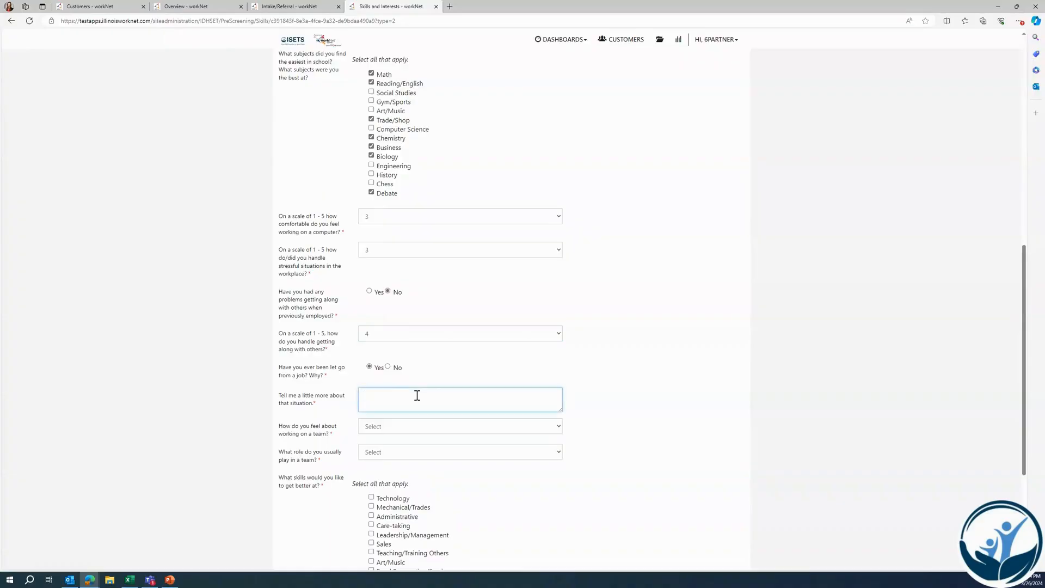
pyautogui.write("I was let go when I youldn't travel to work. My car broke down.")
# Step: Rate the feeling about working on a team as 4 and choose Organizer as the usual team role
pyautogui.click(407, 426)
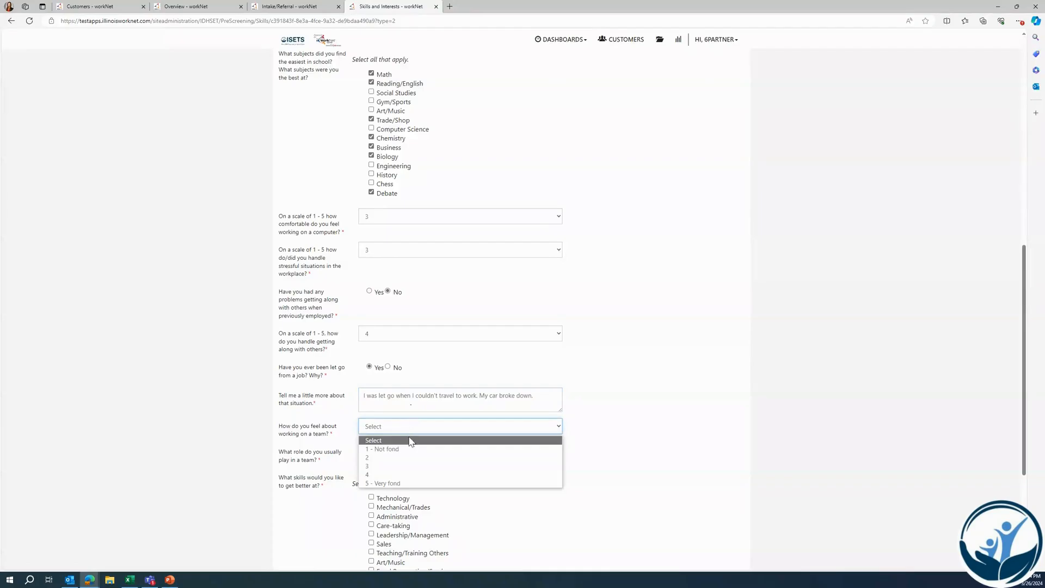
pyautogui.click(420, 474)
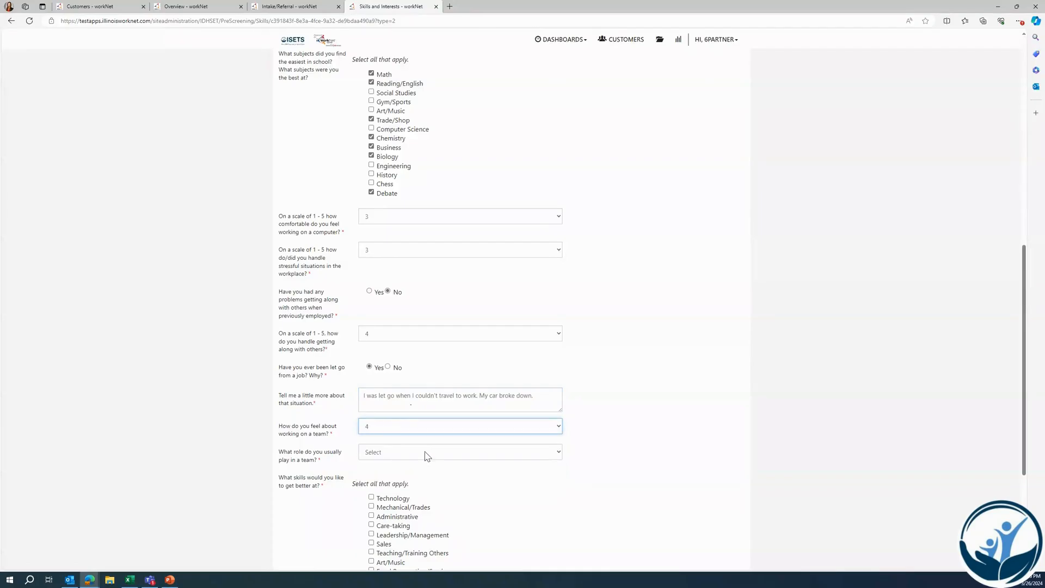
pyautogui.click(428, 455)
pyautogui.click(429, 483)
# Step: Select technology, mechanical/trades, administrative, leadership/management, food preparation/service, customer service/retail and cleaning/facility maintenance as the skills to get better at
pyautogui.scroll(-4, 375, 337)
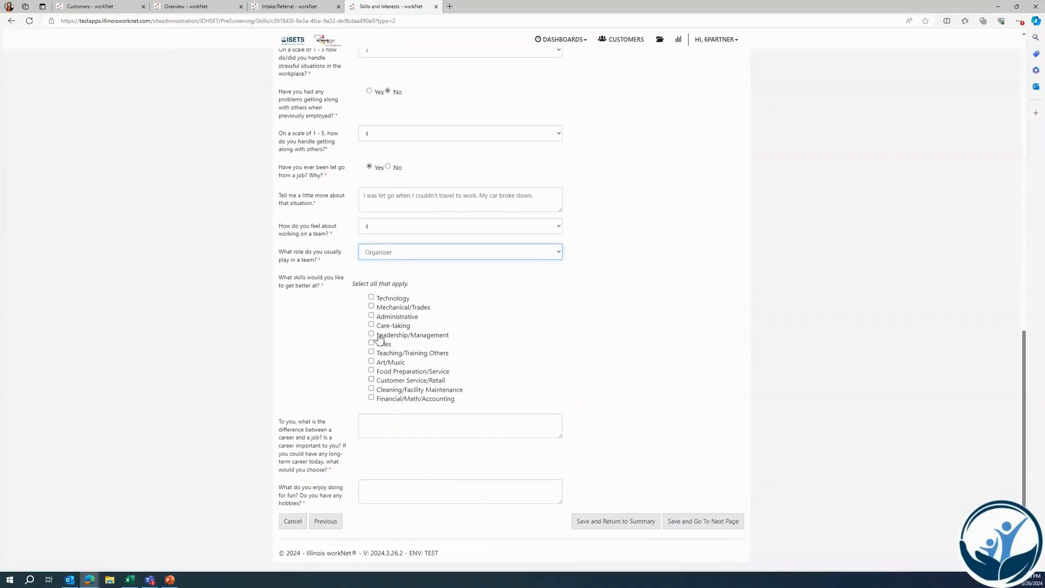
pyautogui.click(371, 297)
pyautogui.click(371, 306)
pyautogui.click(371, 316)
pyautogui.click(371, 333)
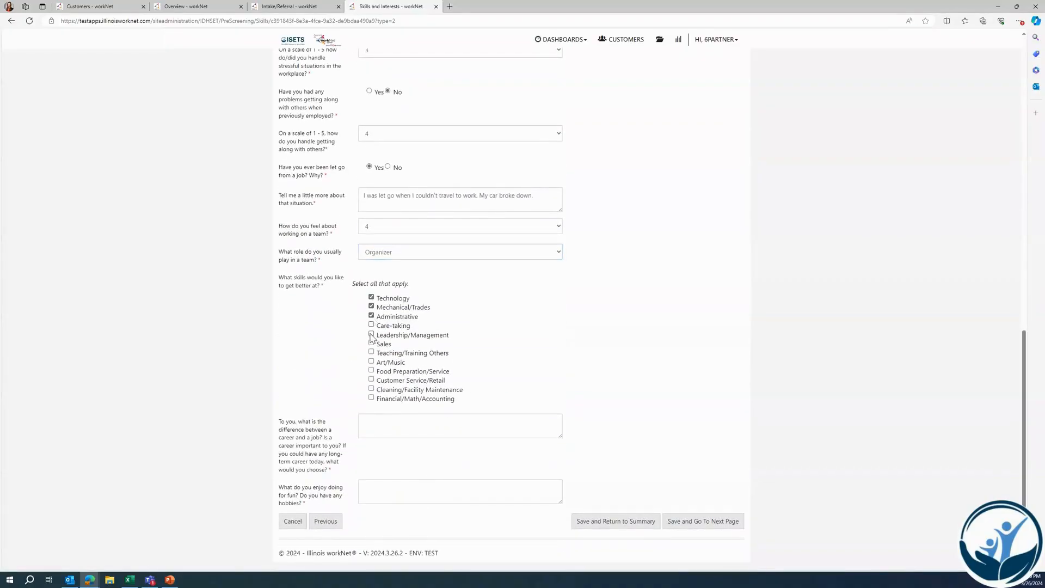
pyautogui.click(371, 371)
pyautogui.click(372, 379)
pyautogui.click(372, 388)
# Step: Answer the career question with "A job is temporary, a career is forever.", the hobbies question with "I play guitar and basketball", and save the page
pyautogui.click(445, 421)
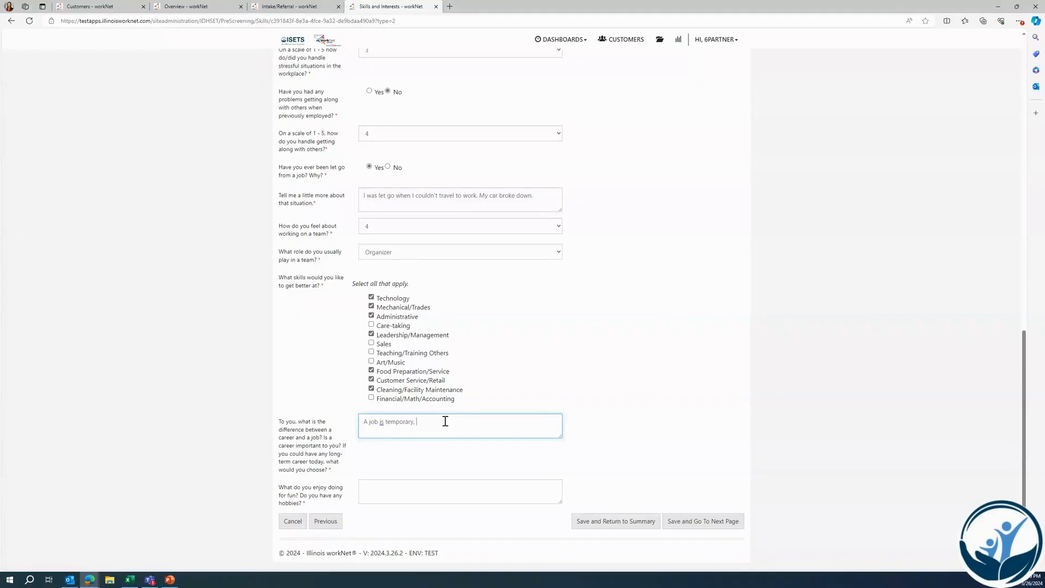
pyautogui.write('is forever.')
pyautogui.click(418, 495)
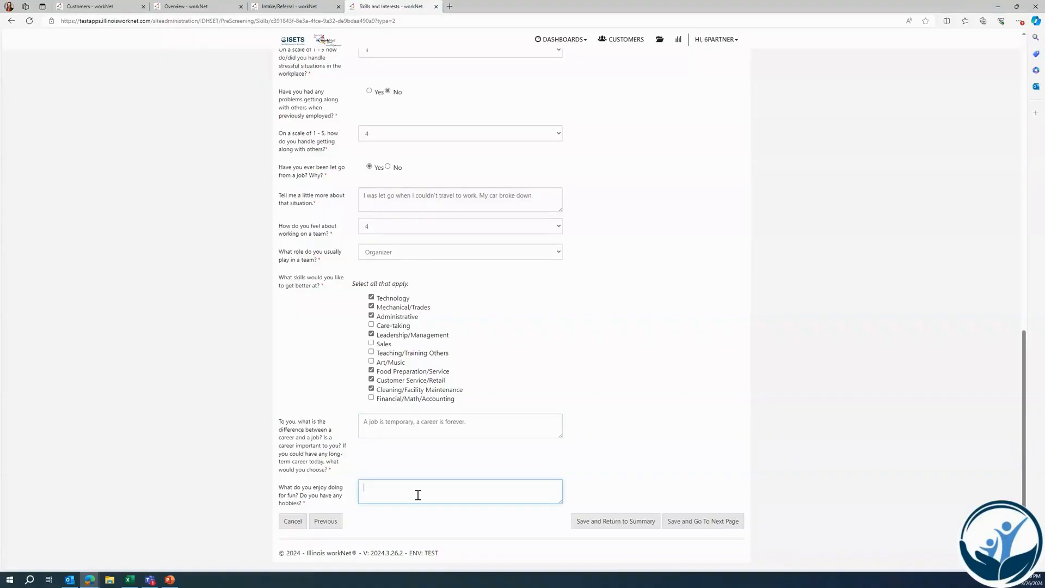
pyautogui.write('I play guitar and basketball')
pyautogui.click(702, 521)
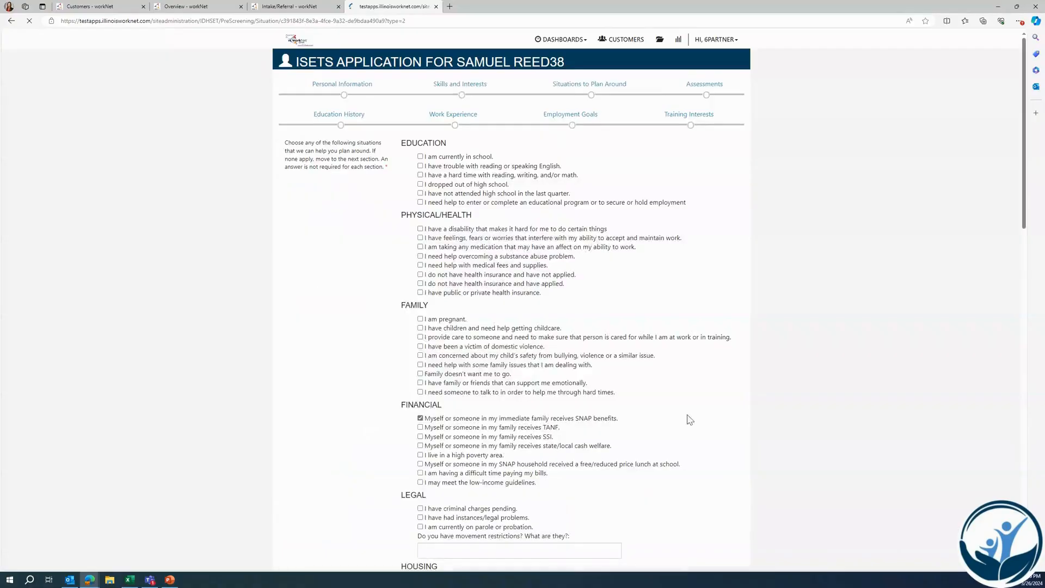
# Step: Select the 6am - 2:30pm, 9am - 5pm, 2:30pm - 11pm and 10:30pm - 7am shifts as those the customer would work
pyautogui.scroll(-3, 500, 272)
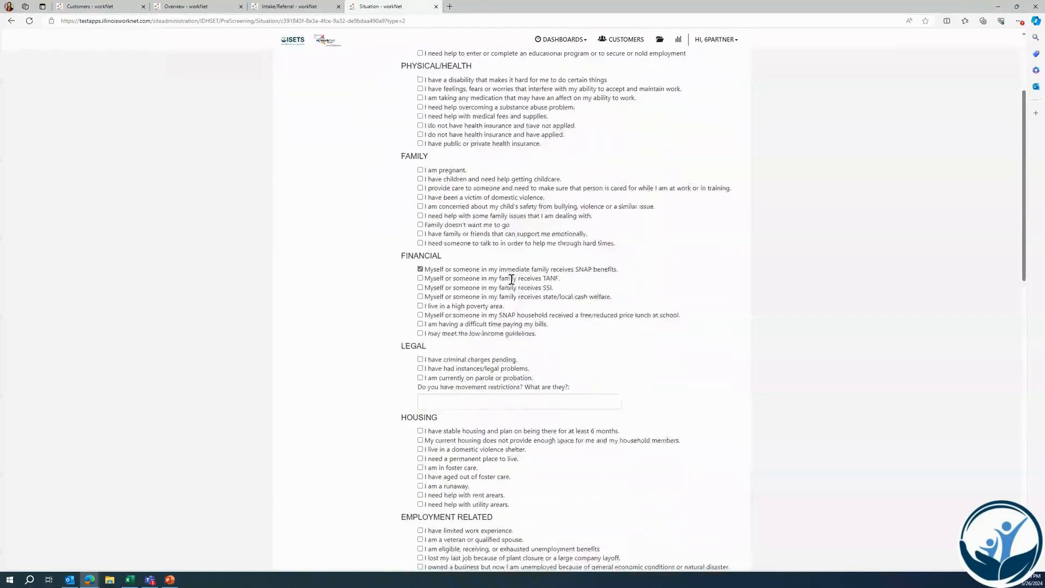
pyautogui.scroll(-10, 512, 279)
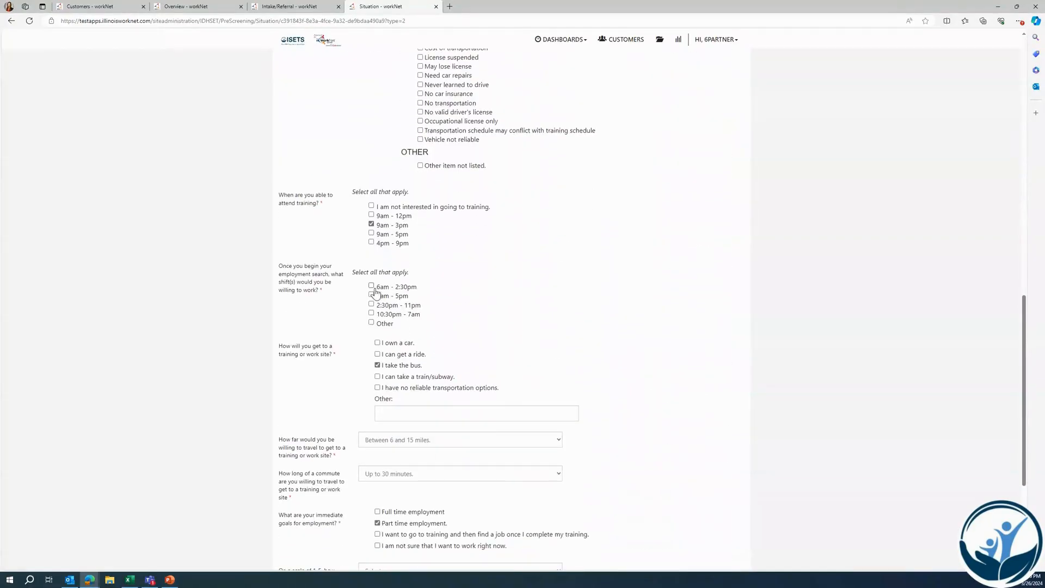
pyautogui.click(371, 286)
pyautogui.click(371, 294)
pyautogui.click(371, 304)
pyautogui.click(371, 312)
# Step: Rate finding a job soon as 5 - Very important, starting the search Today, with positions already applied for, and save the page
pyautogui.scroll(-1, 538, 289)
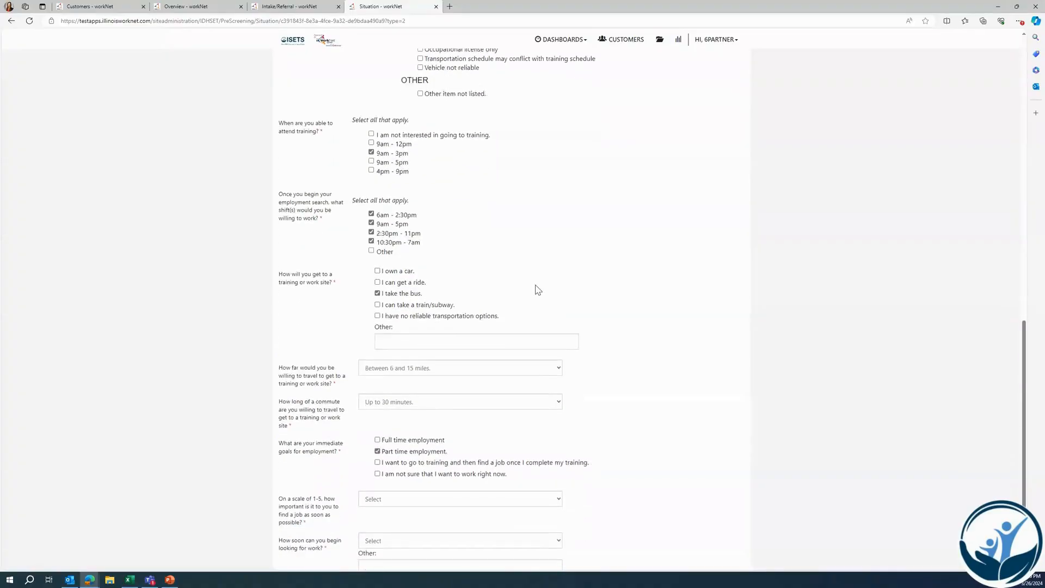
pyautogui.scroll(-3, 538, 289)
pyautogui.click(425, 360)
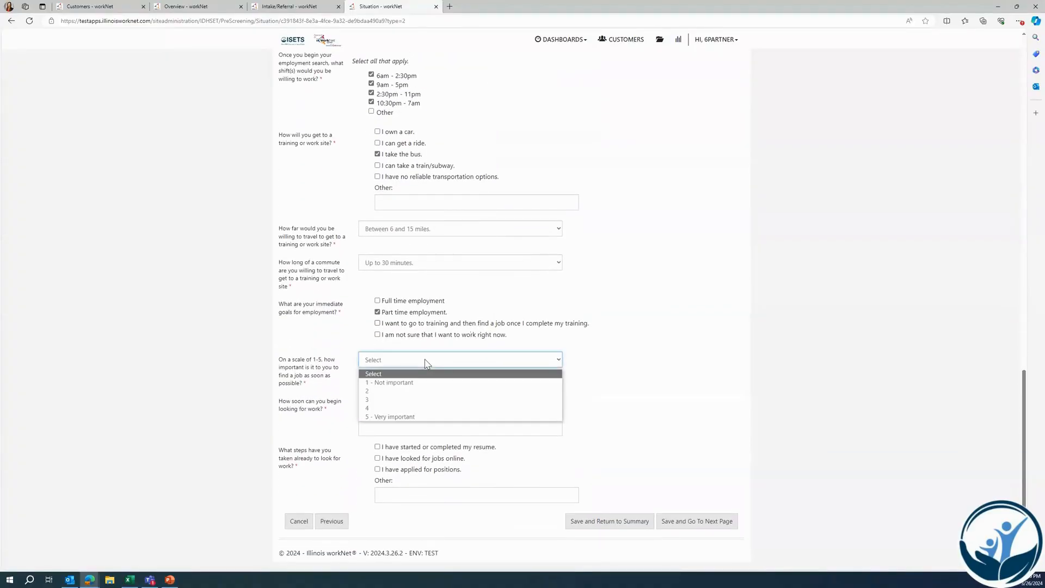
pyautogui.click(420, 416)
pyautogui.click(413, 403)
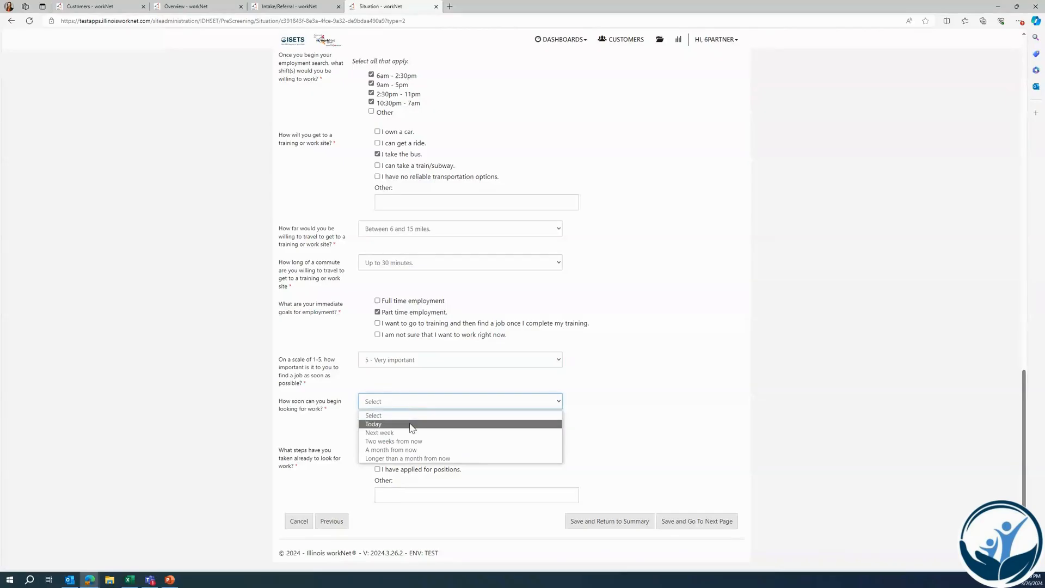
pyautogui.click(411, 424)
pyautogui.click(378, 470)
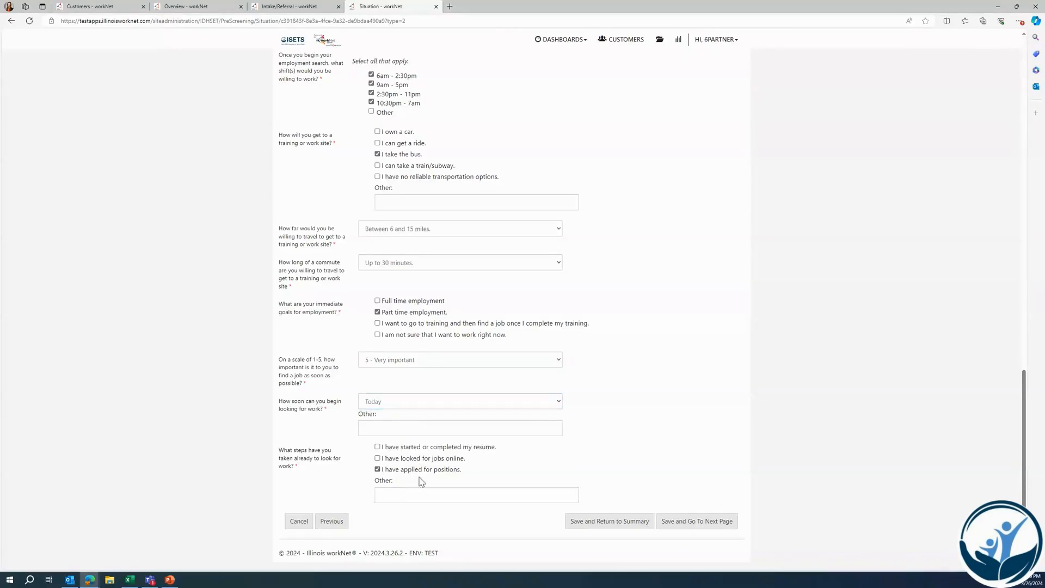
pyautogui.click(697, 523)
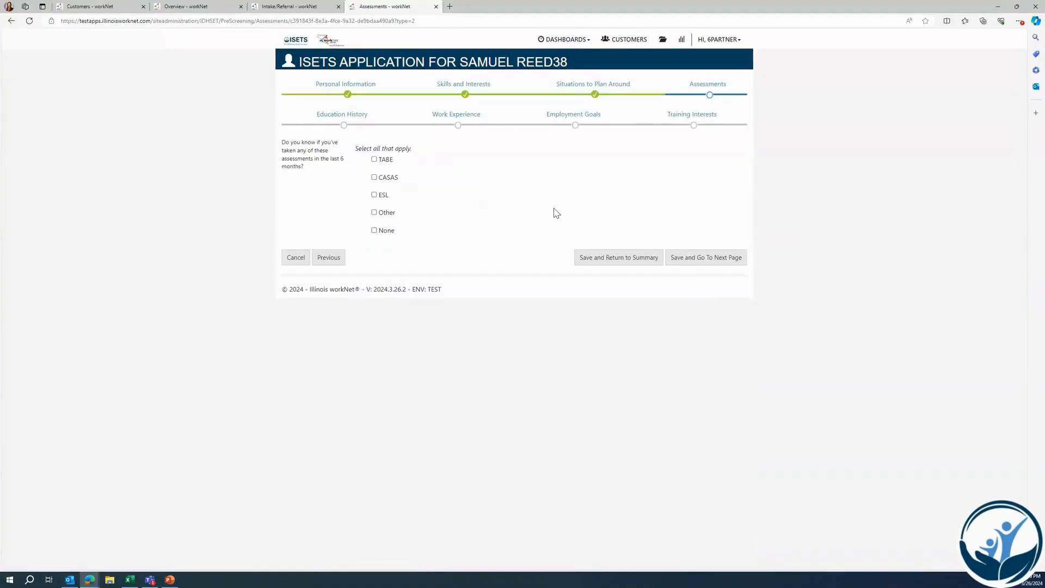
# Step: Save Assessments with nothing selected, and answer Yes for high school diploma, No for colleges, trade schools and apprenticeship, and N/A for incarceration training
pyautogui.click(706, 258)
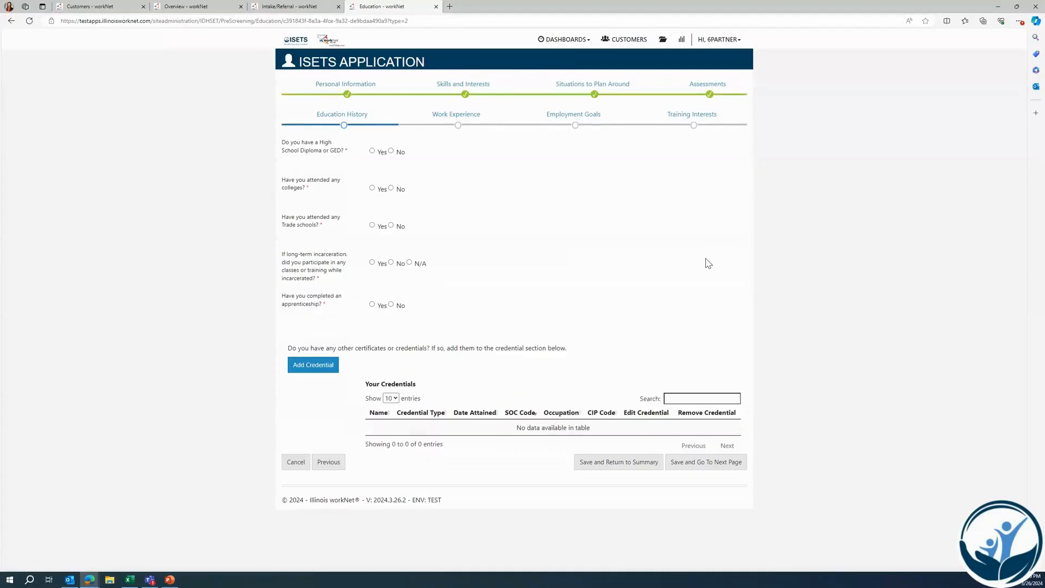
pyautogui.click(373, 151)
pyautogui.click(391, 305)
# Step: View the blank credential entry form, close it without adding a credential, and save the Education History page
pyautogui.click(312, 366)
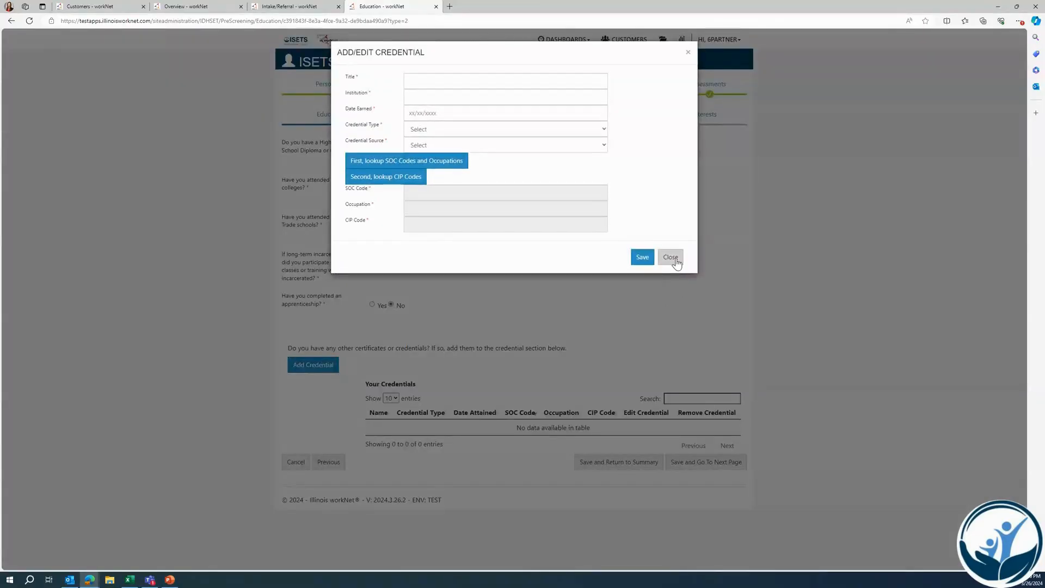
pyautogui.click(674, 259)
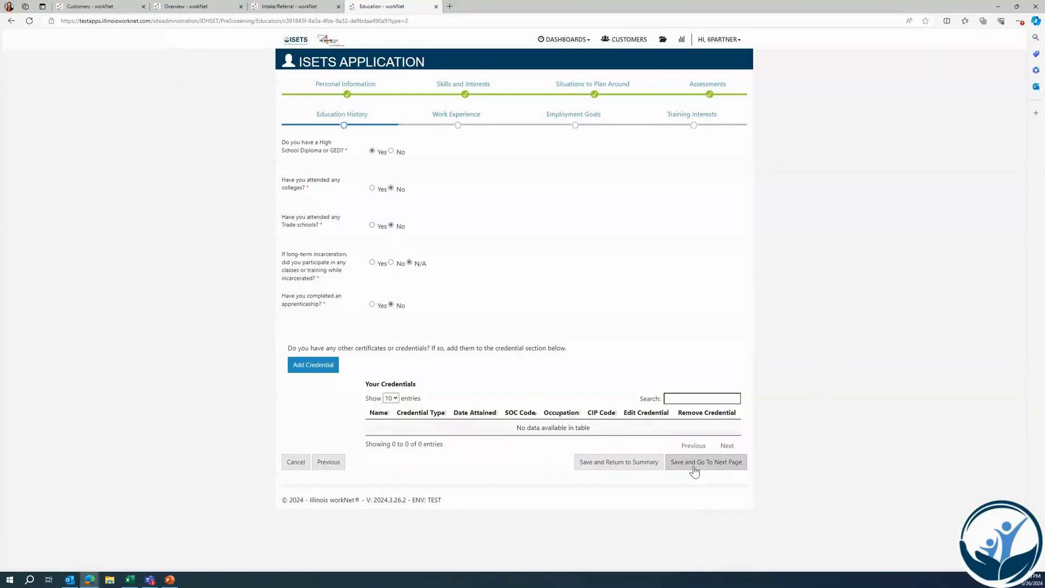
pyautogui.click(694, 469)
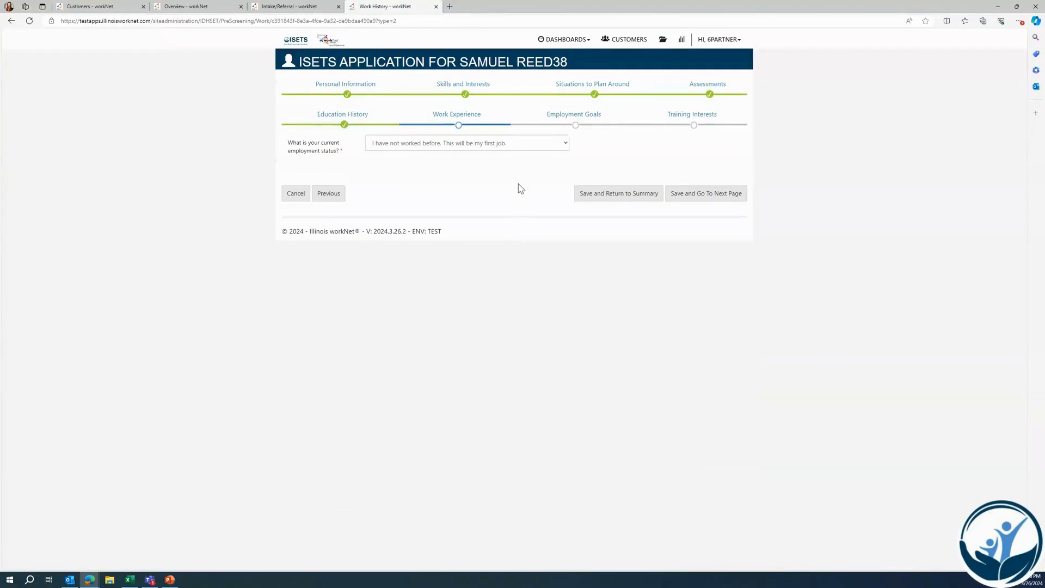
# Step: Try the employment status "I am unemployed and I have been actively looking for work" and return it to never having worked before
pyautogui.click(563, 144)
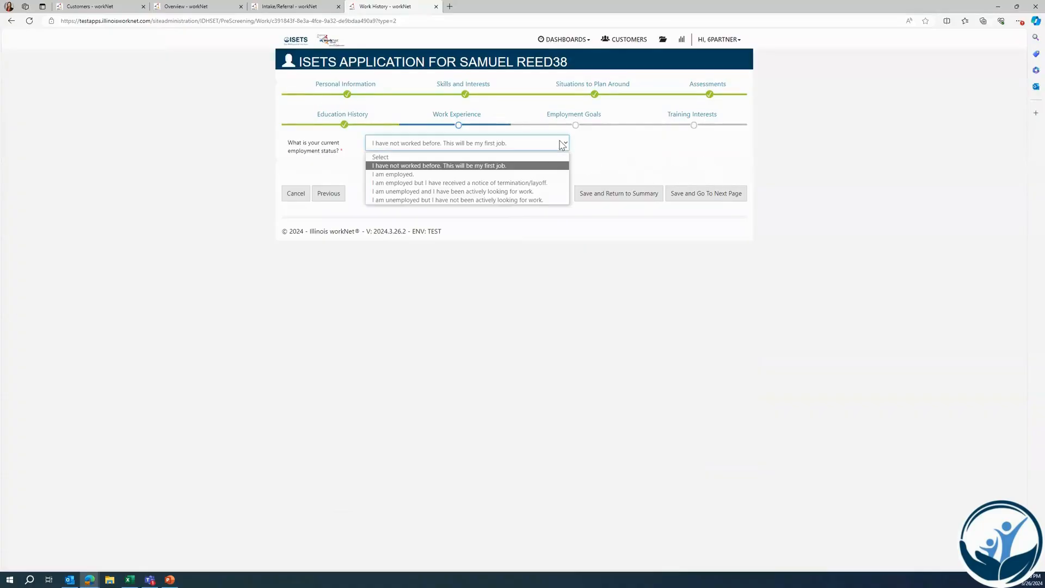
pyautogui.click(536, 192)
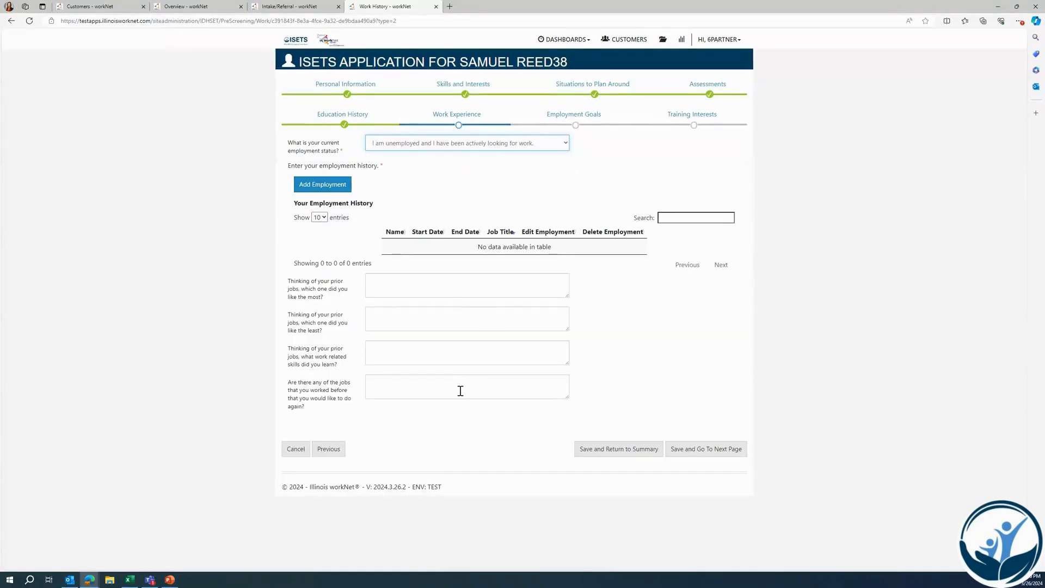
pyautogui.click(565, 144)
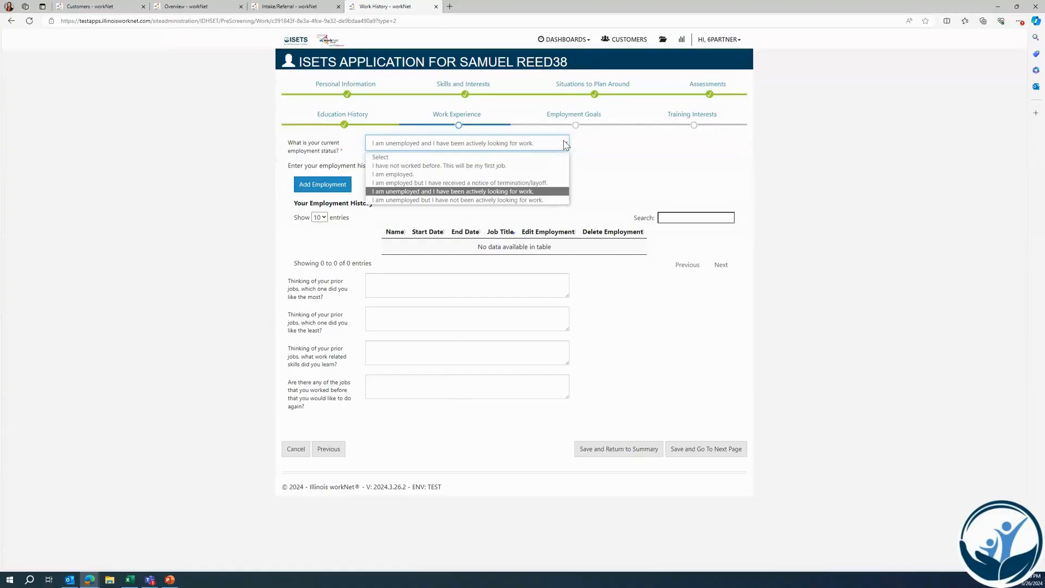
pyautogui.click(495, 166)
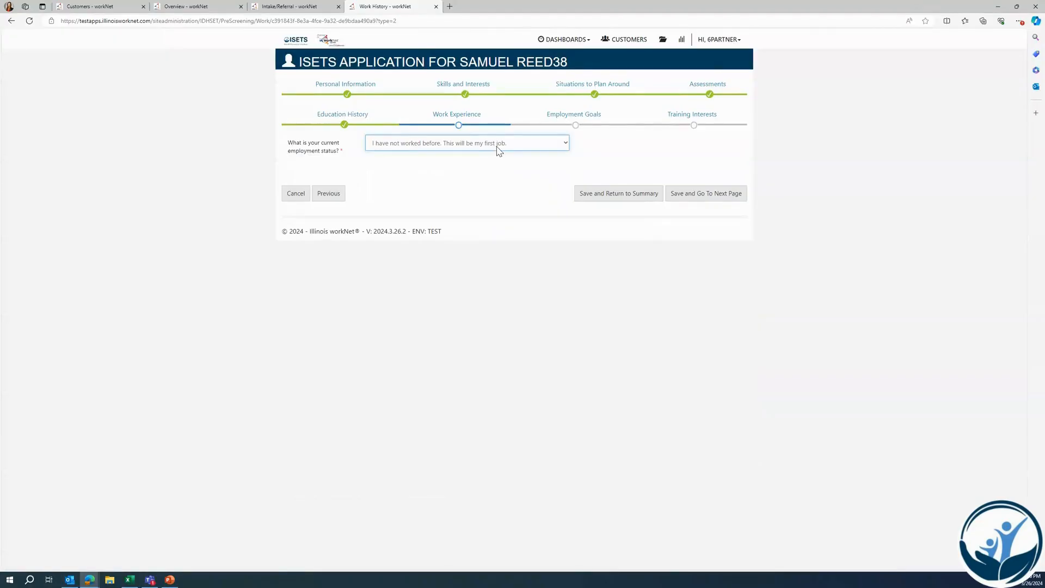
# Step: Save the Work Experience page and choose Manufacturing as the job interest in Employment Goals
pyautogui.click(700, 200)
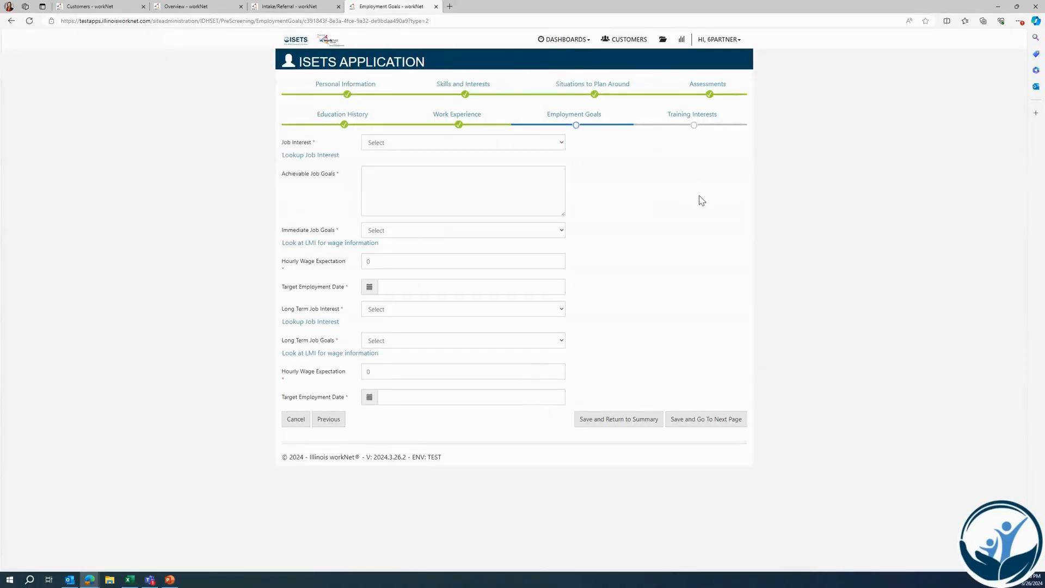
pyautogui.click(537, 142)
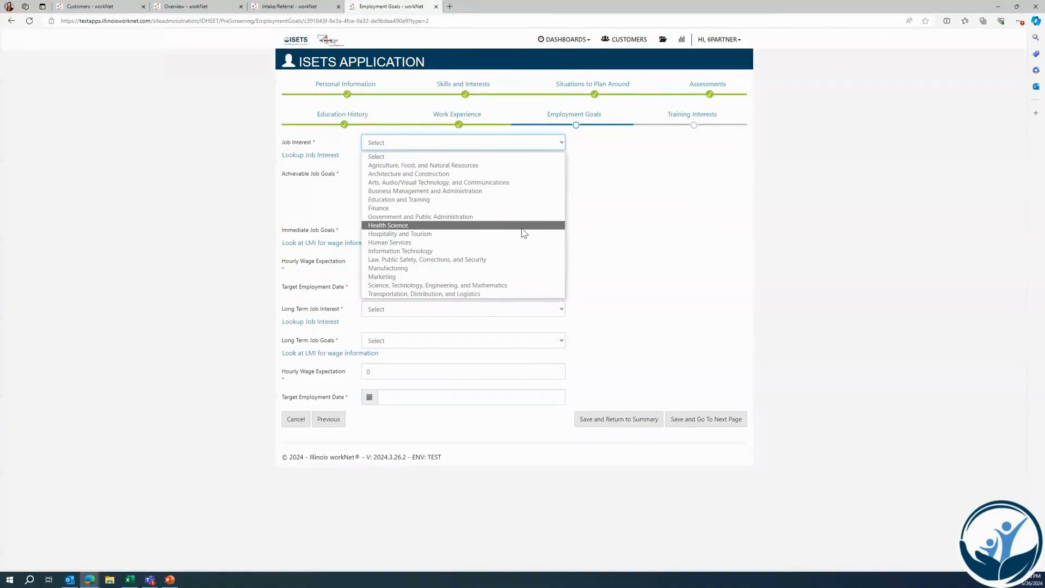
pyautogui.click(472, 268)
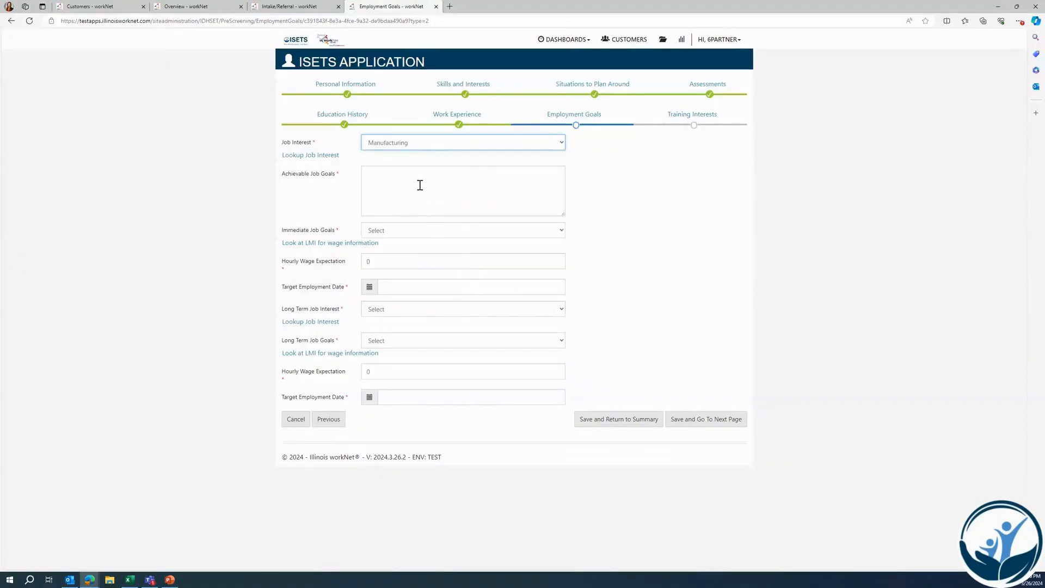
# Step: Enter "Learn how to work in a machine shop" as the achievable job goals and choose Manufacturing Production Technicians as the immediate job goal
pyautogui.click(420, 185)
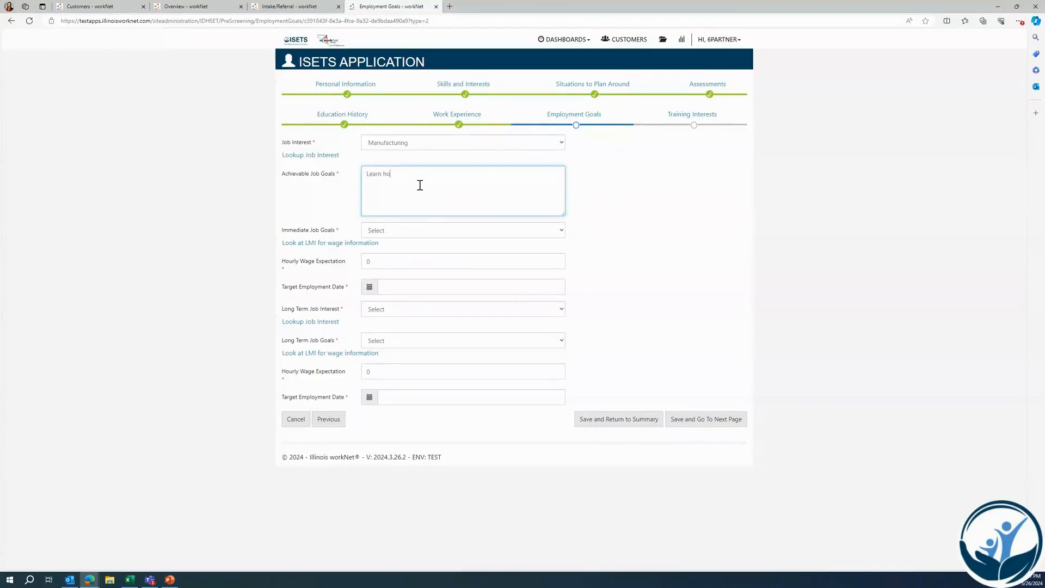
pyautogui.write('Learn how to work in a machine shop')
pyautogui.click(408, 232)
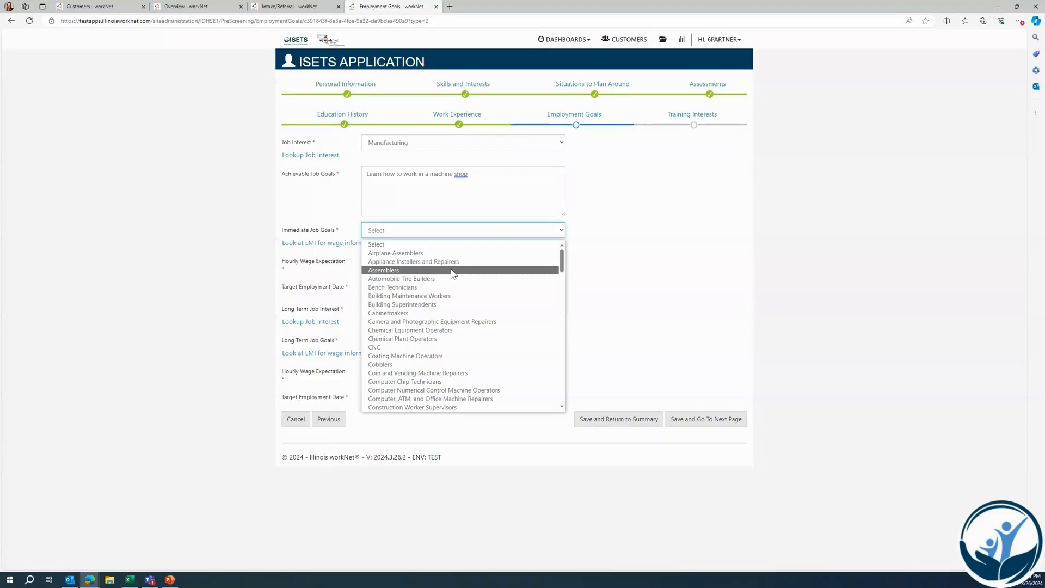
pyautogui.scroll(-10, 453, 273)
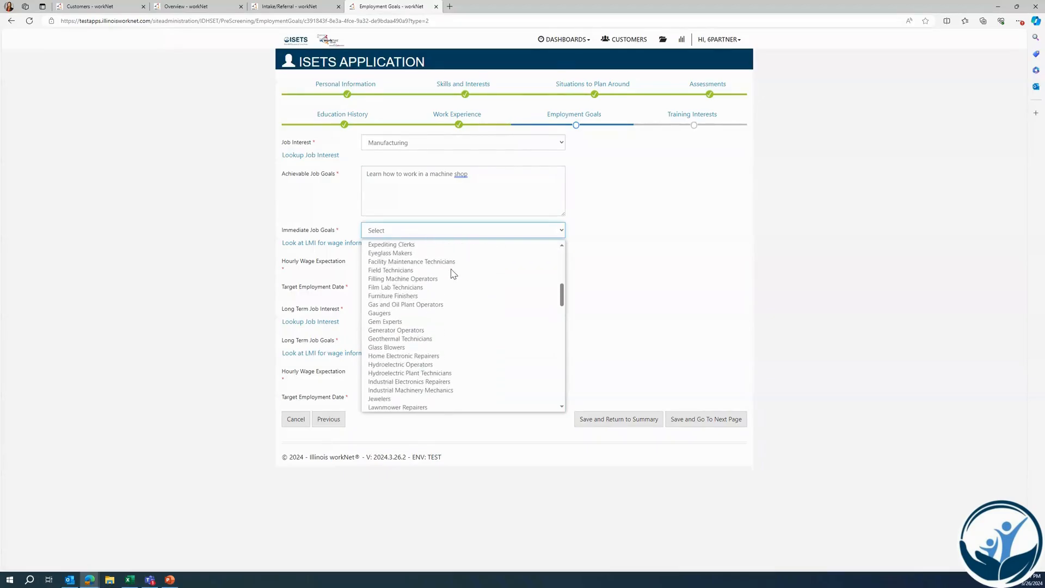
pyautogui.scroll(-3, 453, 273)
pyautogui.scroll(-2, 453, 273)
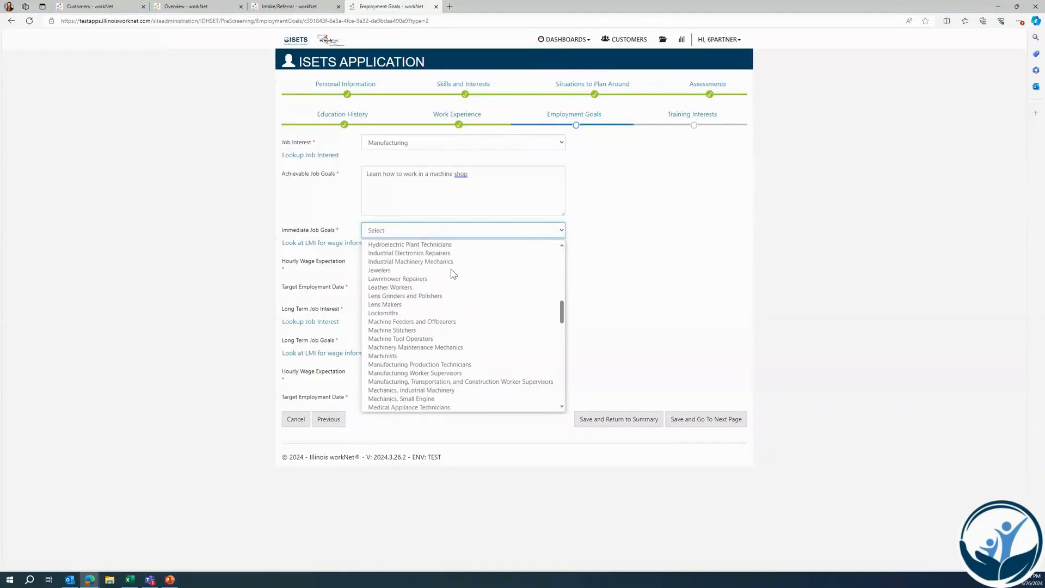
pyautogui.click(450, 364)
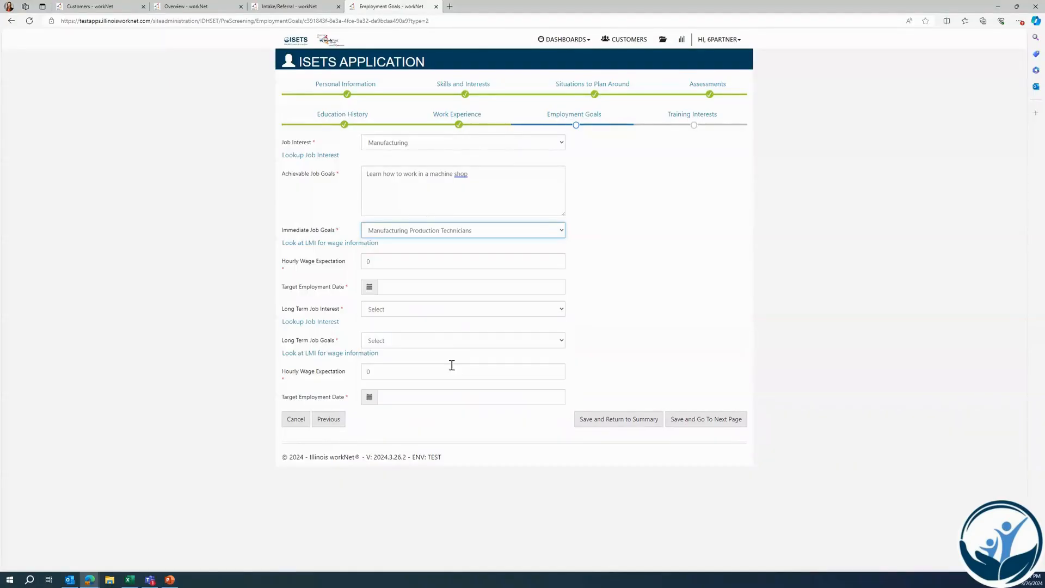
# Step: Set the immediate job goal's hourly wage expectation to 15 and its target employment date to 04/30/2024
pyautogui.click(432, 259)
pyautogui.moveTo(432, 259); pyautogui.dragTo(364, 260)
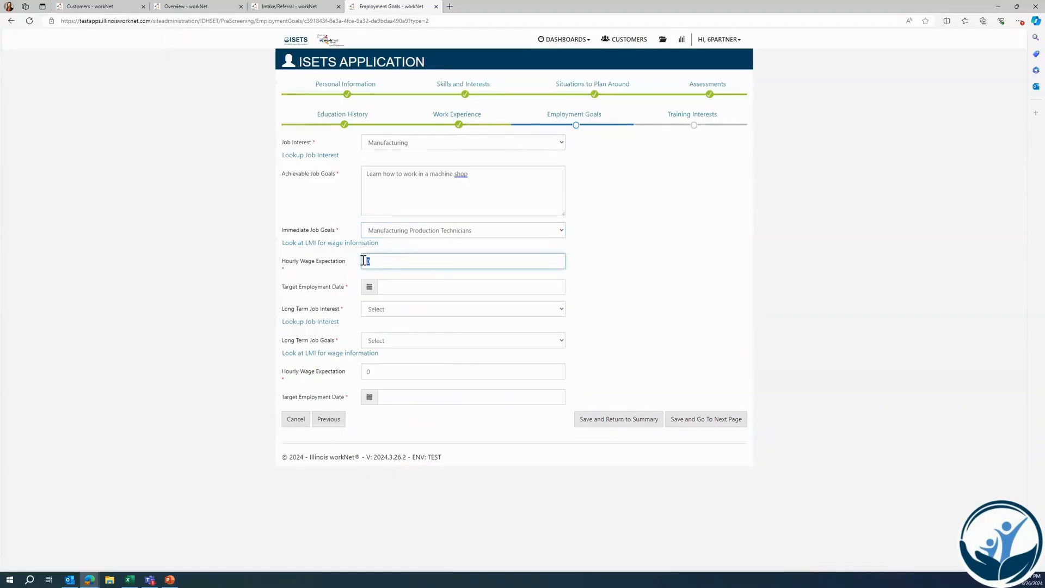
pyautogui.click(414, 282)
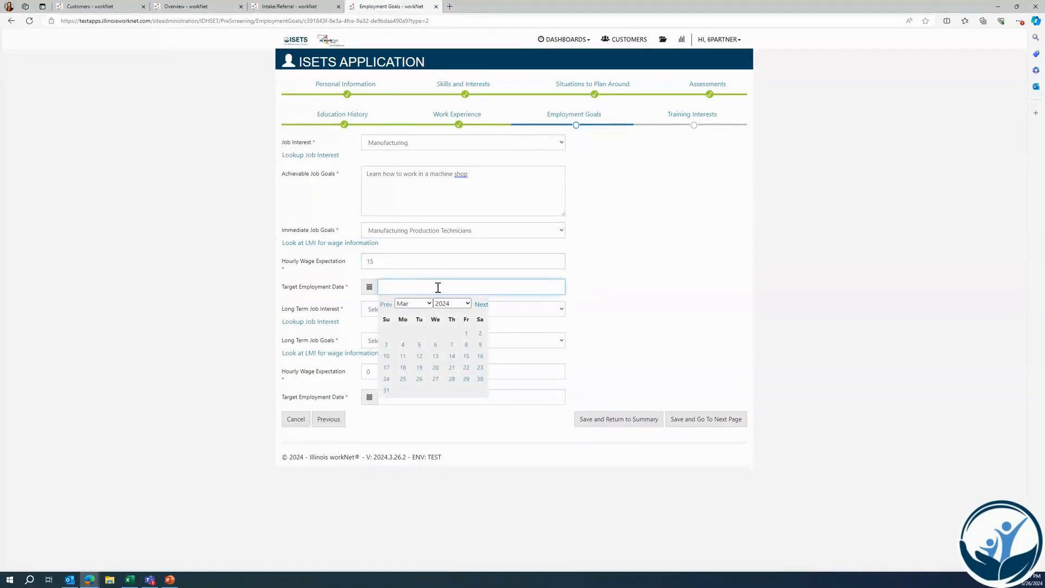
pyautogui.click(481, 304)
pyautogui.click(419, 379)
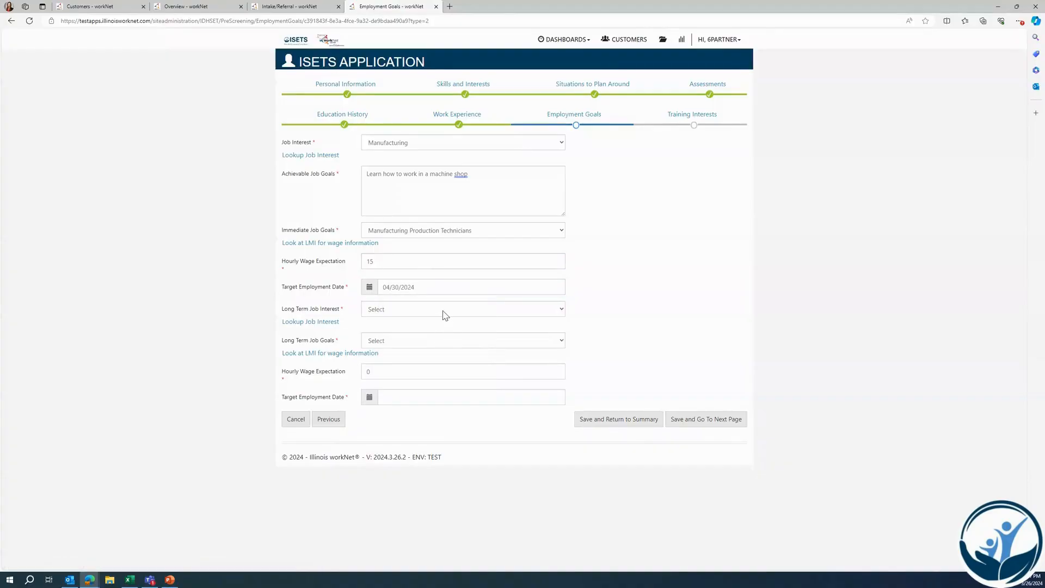
# Step: Choose Manufacturing as the long-term job interest and Machinists as the long-term job goal
pyautogui.click(445, 310)
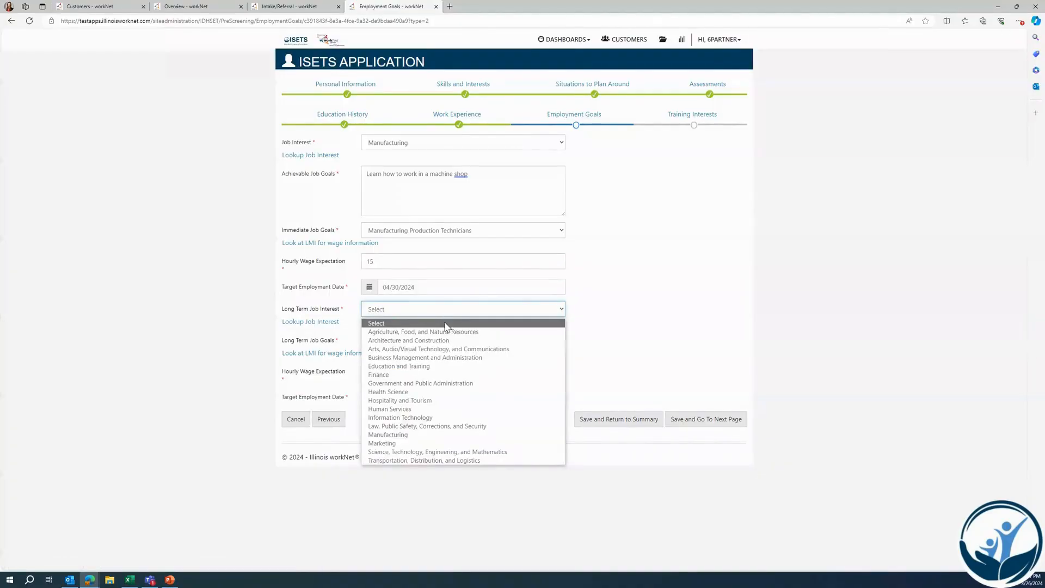
pyautogui.click(466, 434)
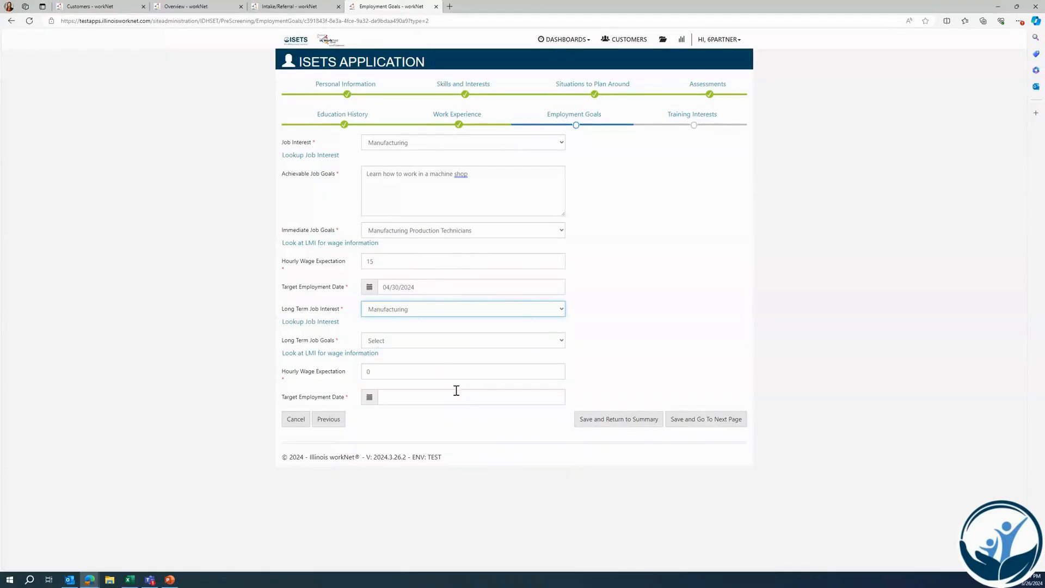
pyautogui.click(422, 344)
pyautogui.write('manu')
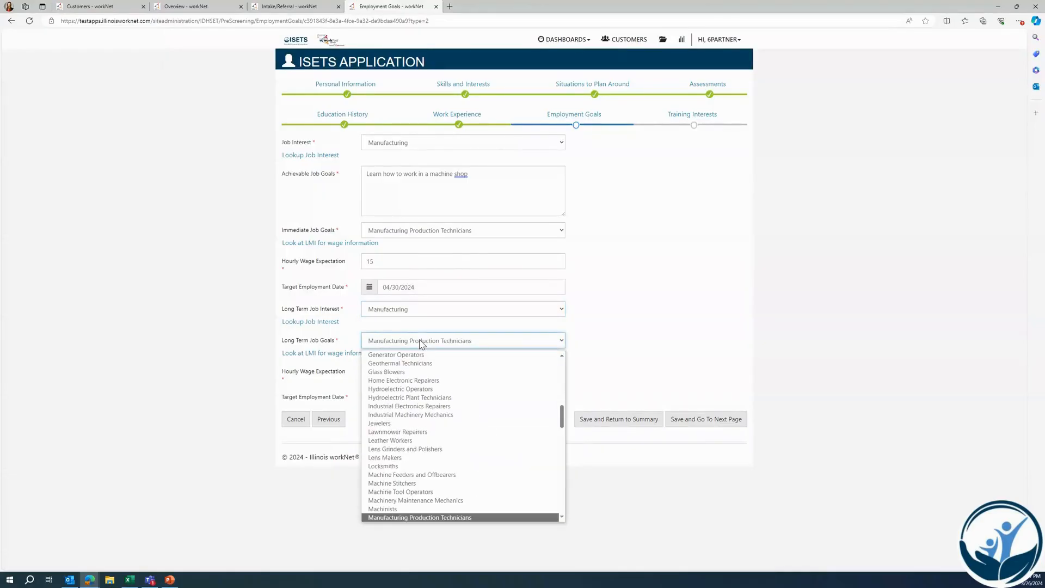
pyautogui.click(458, 509)
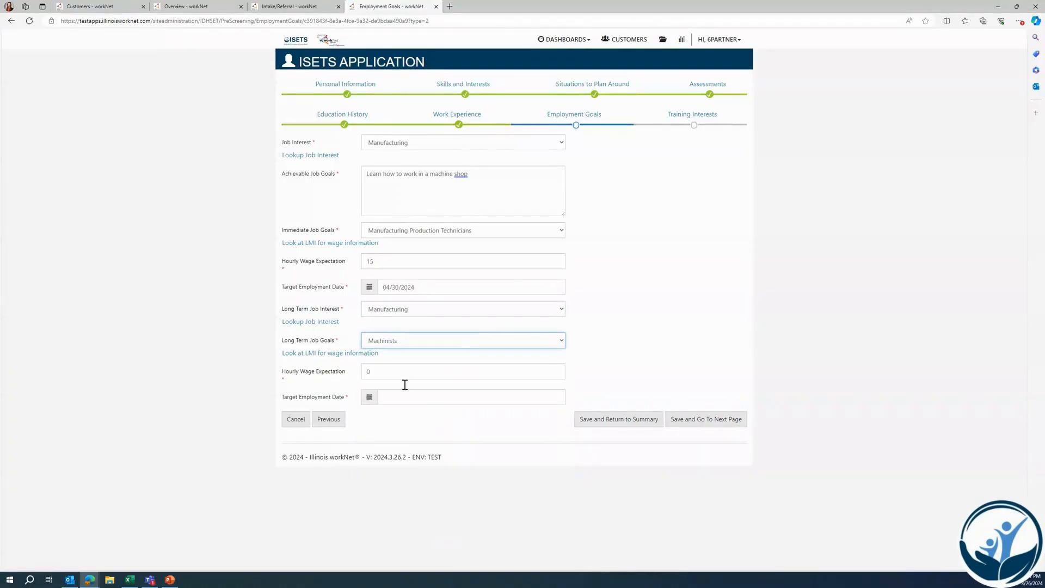
# Step: Set the long-term hourly wage expectation to 40 and target employment date to 1/1/2025, and save the Employment Goals page
pyautogui.click(354, 374)
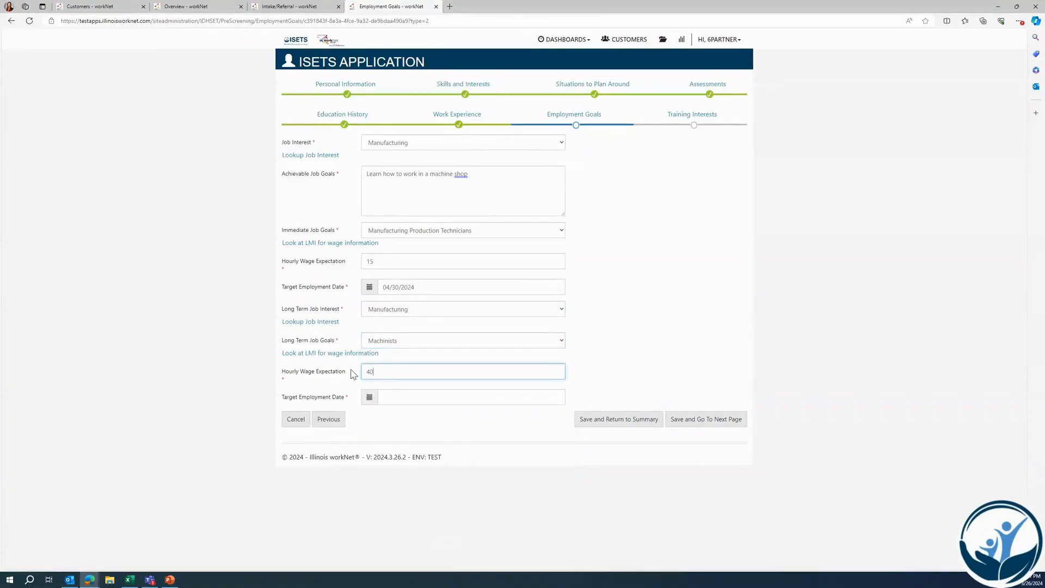
pyautogui.write('40')
pyautogui.click(408, 401)
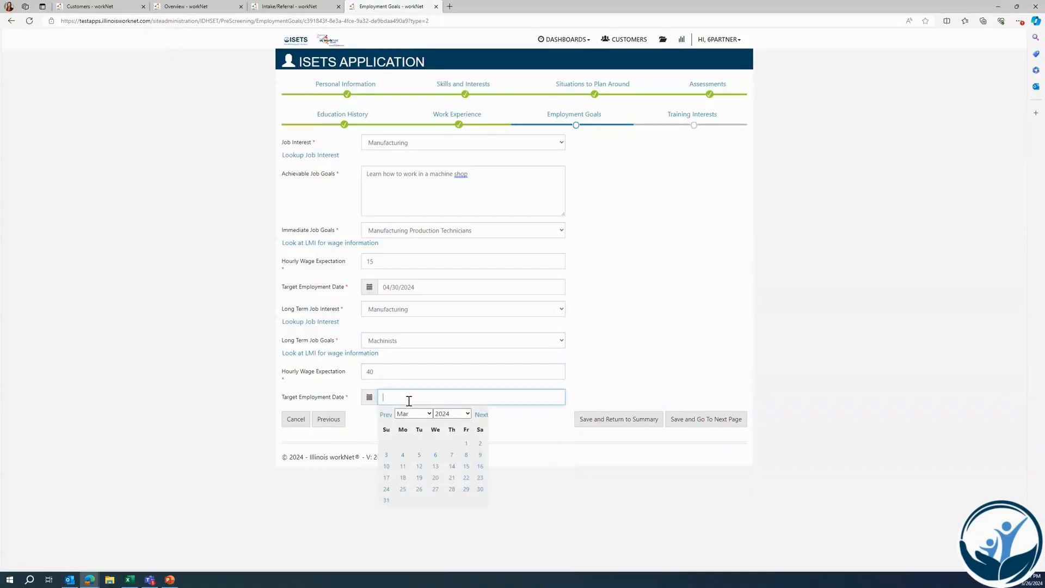
pyautogui.click(590, 348)
pyautogui.click(716, 427)
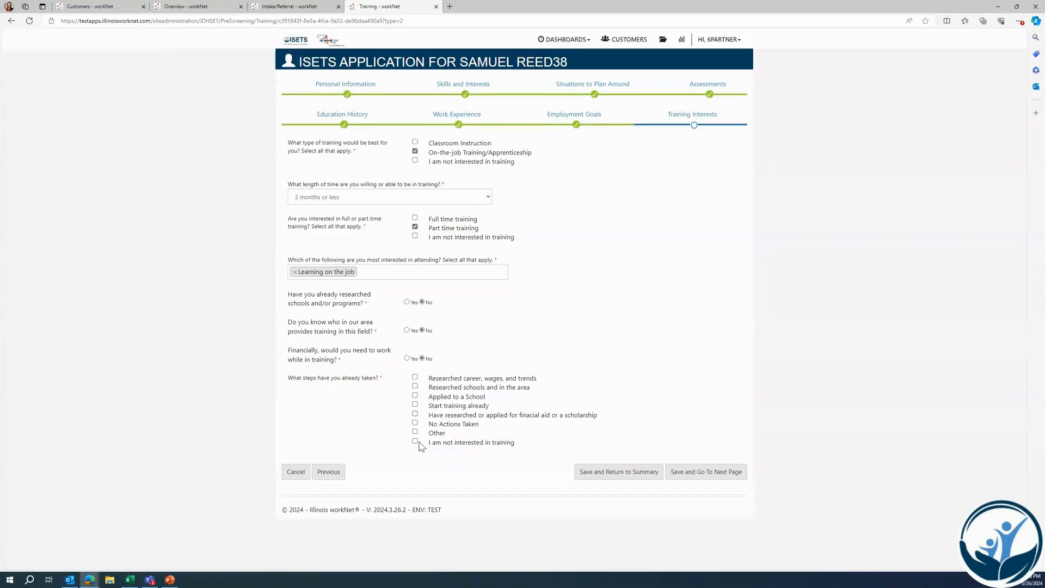
# Step: Record No Actions Taken as the training steps already taken, and save Training Interests to review the Needs Assessment Summary through its end
pyautogui.click(415, 423)
pyautogui.click(706, 472)
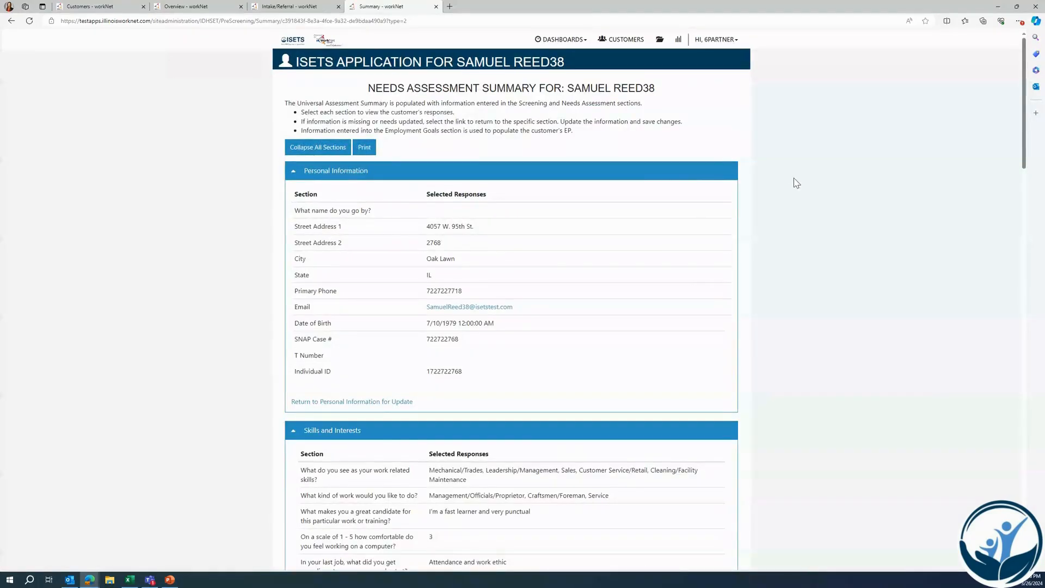
pyautogui.scroll(-20, 796, 183)
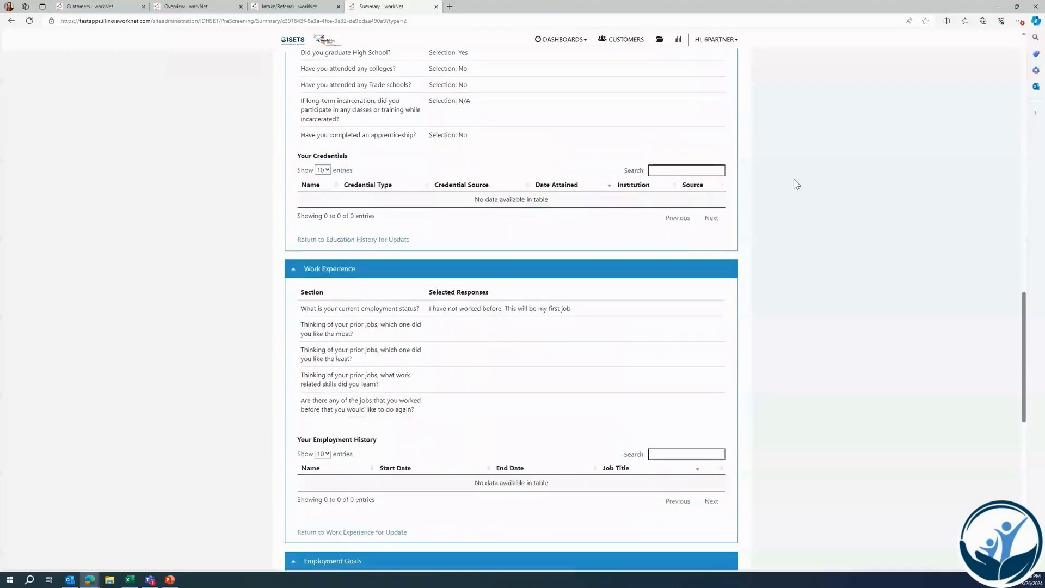
pyautogui.scroll(-5, 796, 182)
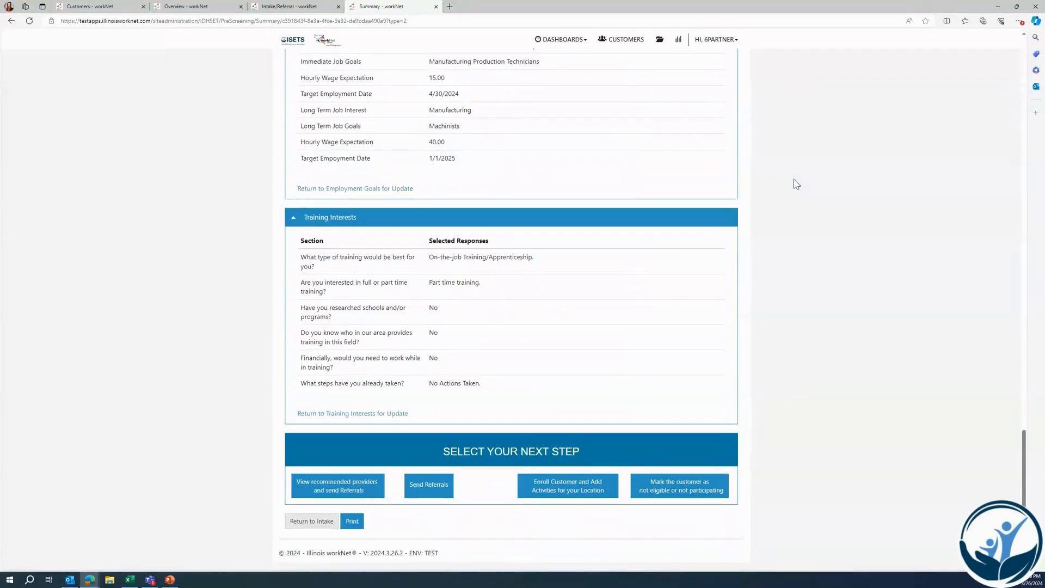